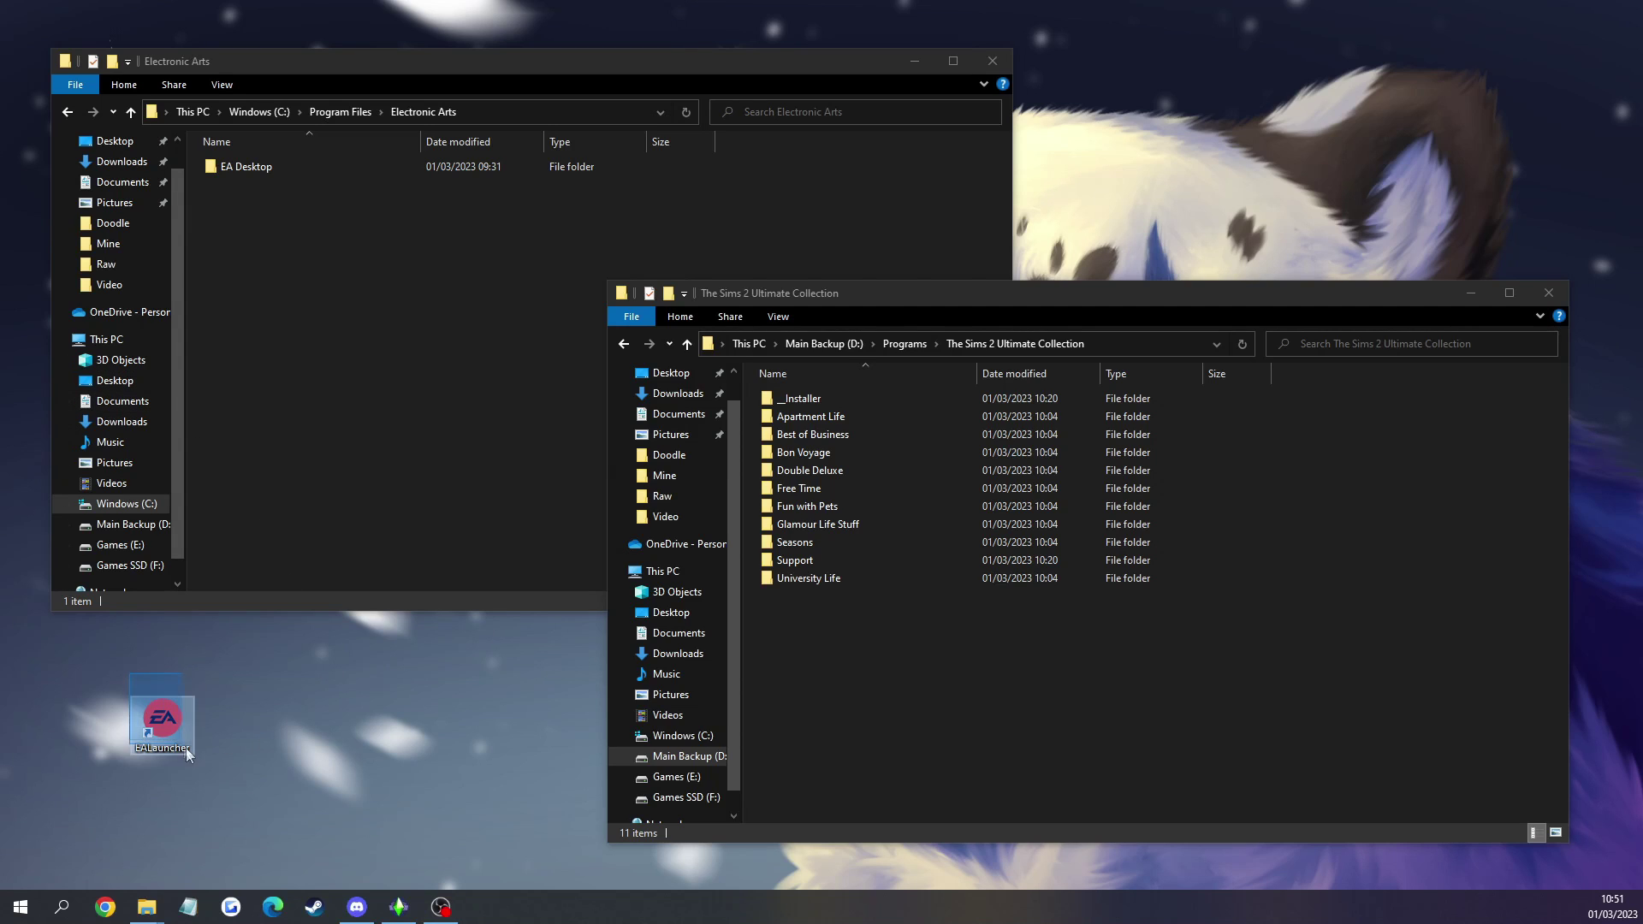
- Nudge the EALauncher shortcut right on the desktop and leave the Electronic Arts window in front
drag(154, 717, 219, 717)
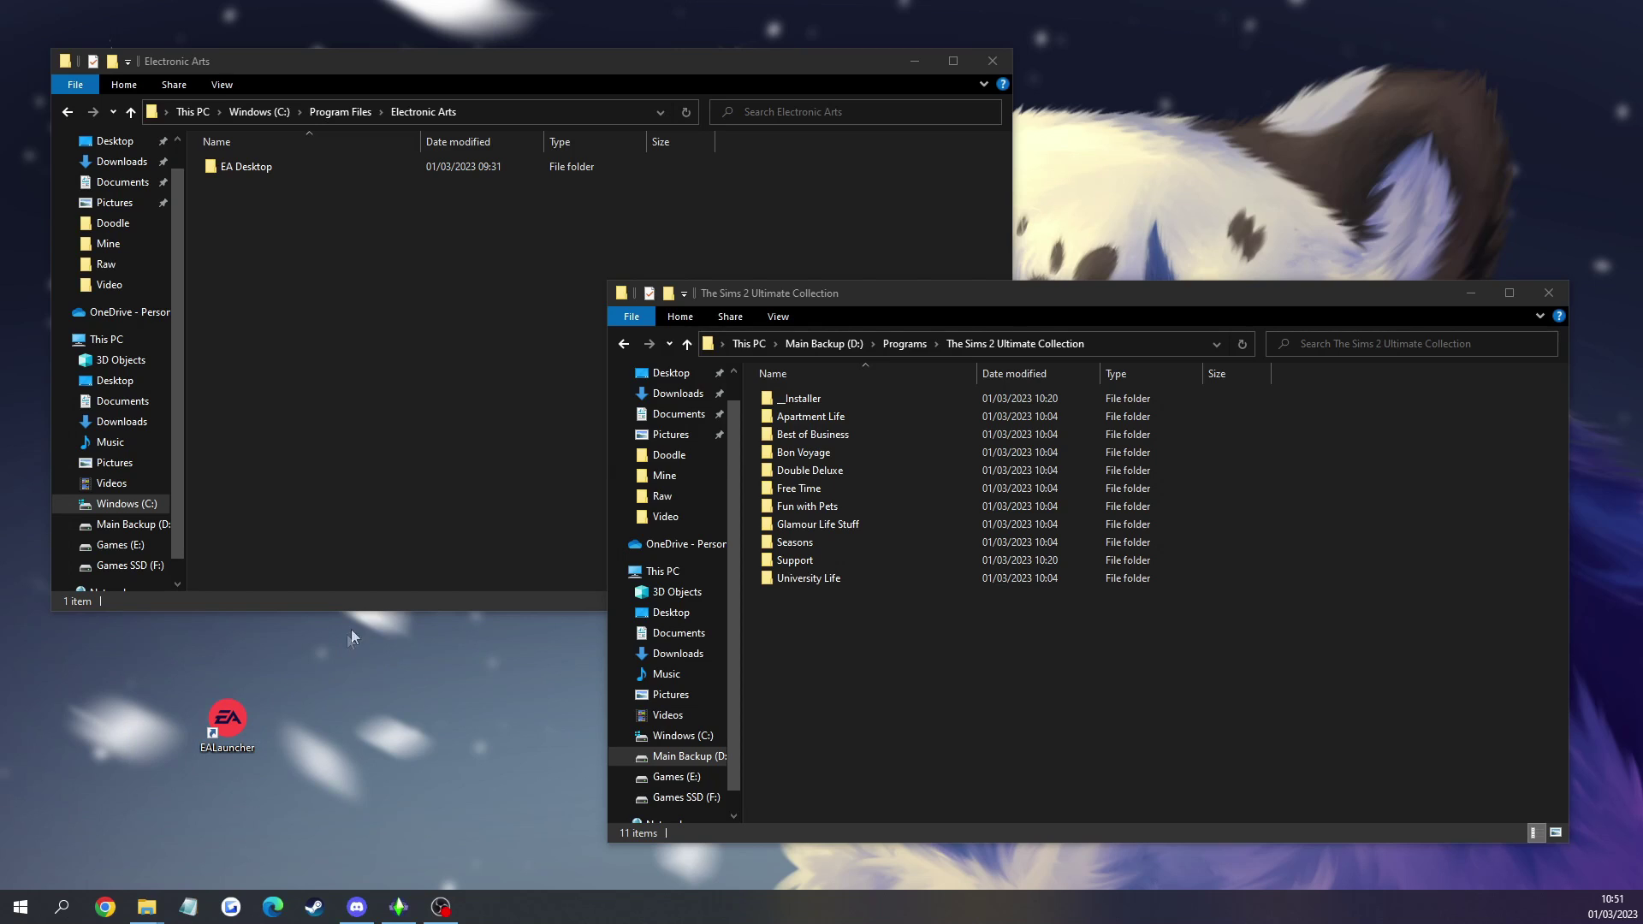
click(385, 357)
click(1017, 724)
click(504, 427)
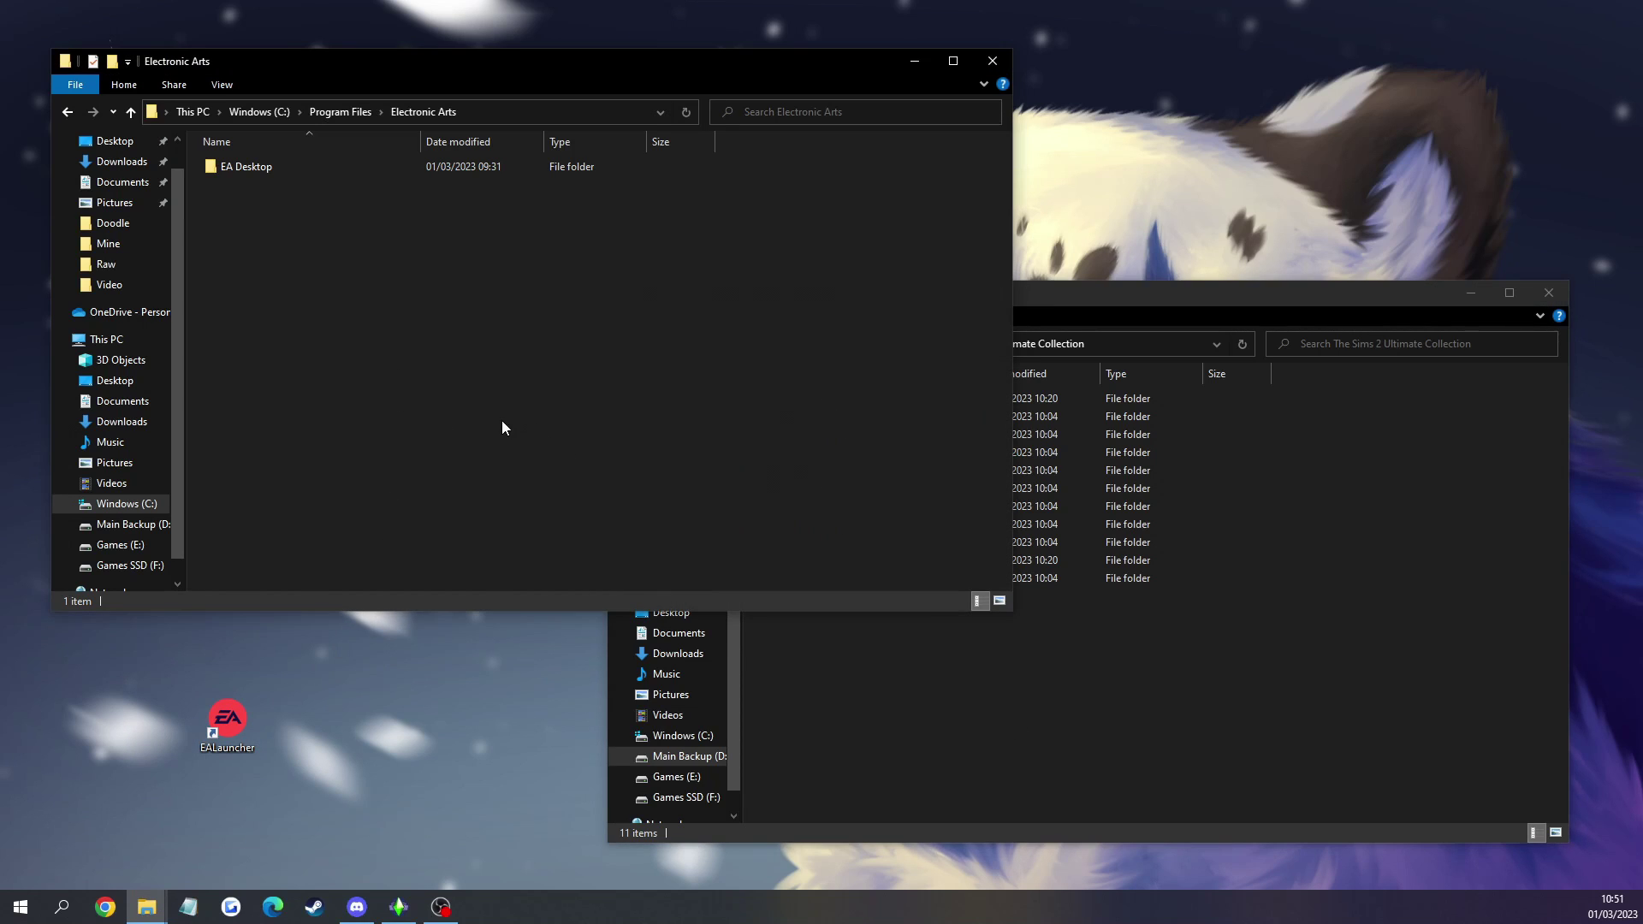
click(959, 719)
click(413, 436)
click(727, 631)
click(349, 181)
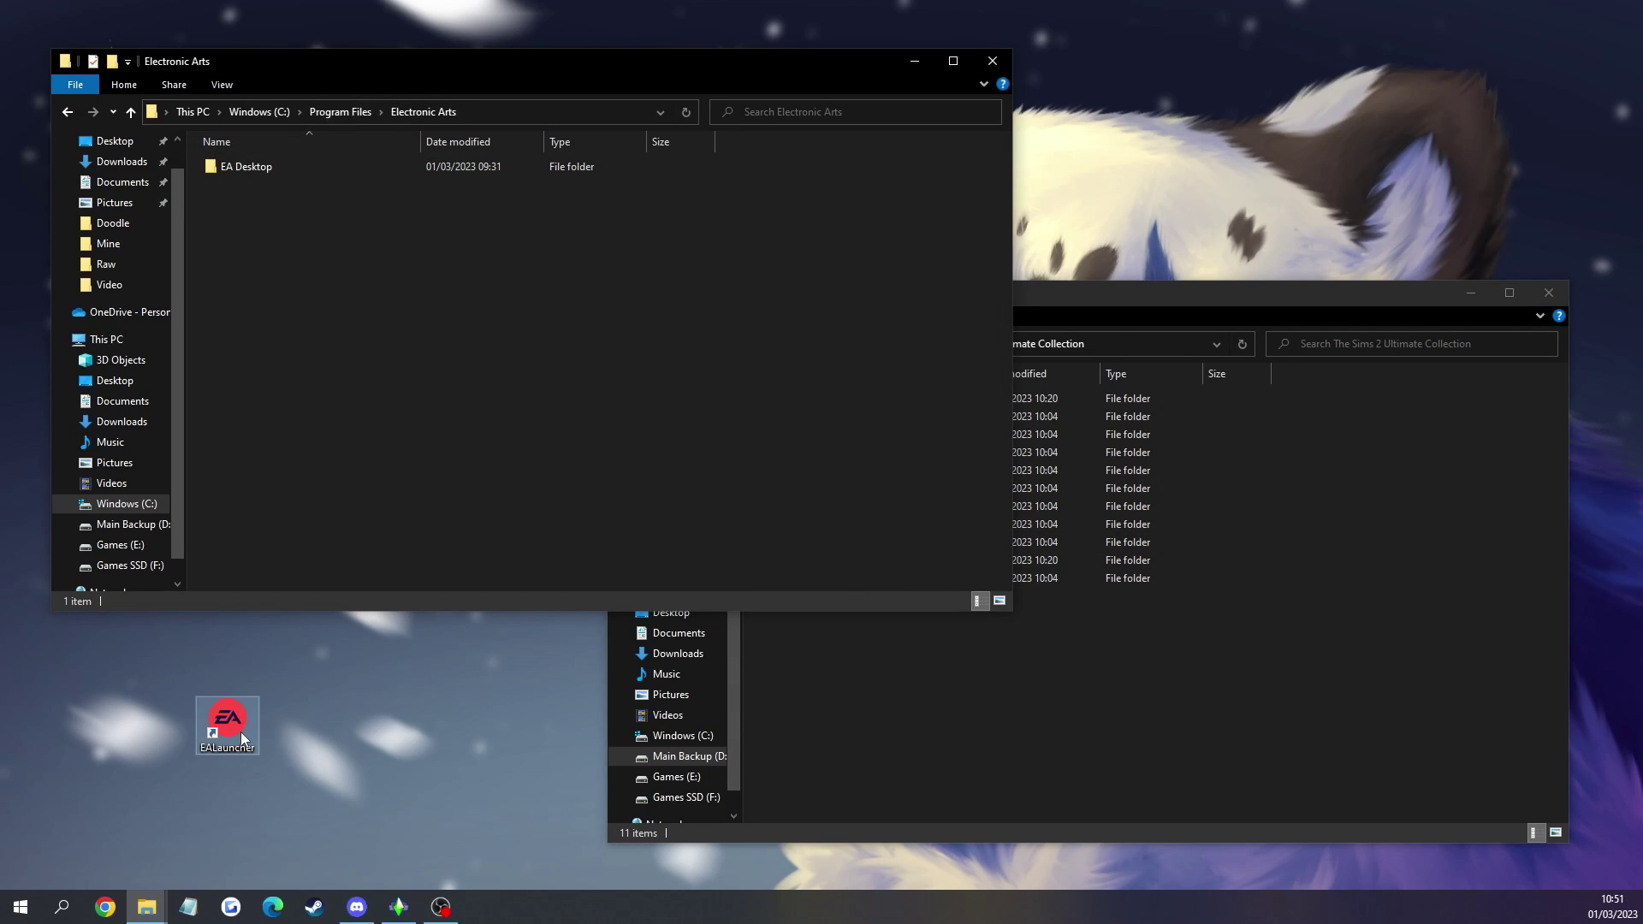
mouse_move(242, 738)
mouse_down()
mouse_move(269, 666)
mouse_move(257, 660)
mouse_move(220, 694)
mouse_move(220, 727)
mouse_move(239, 731)
mouse_up()
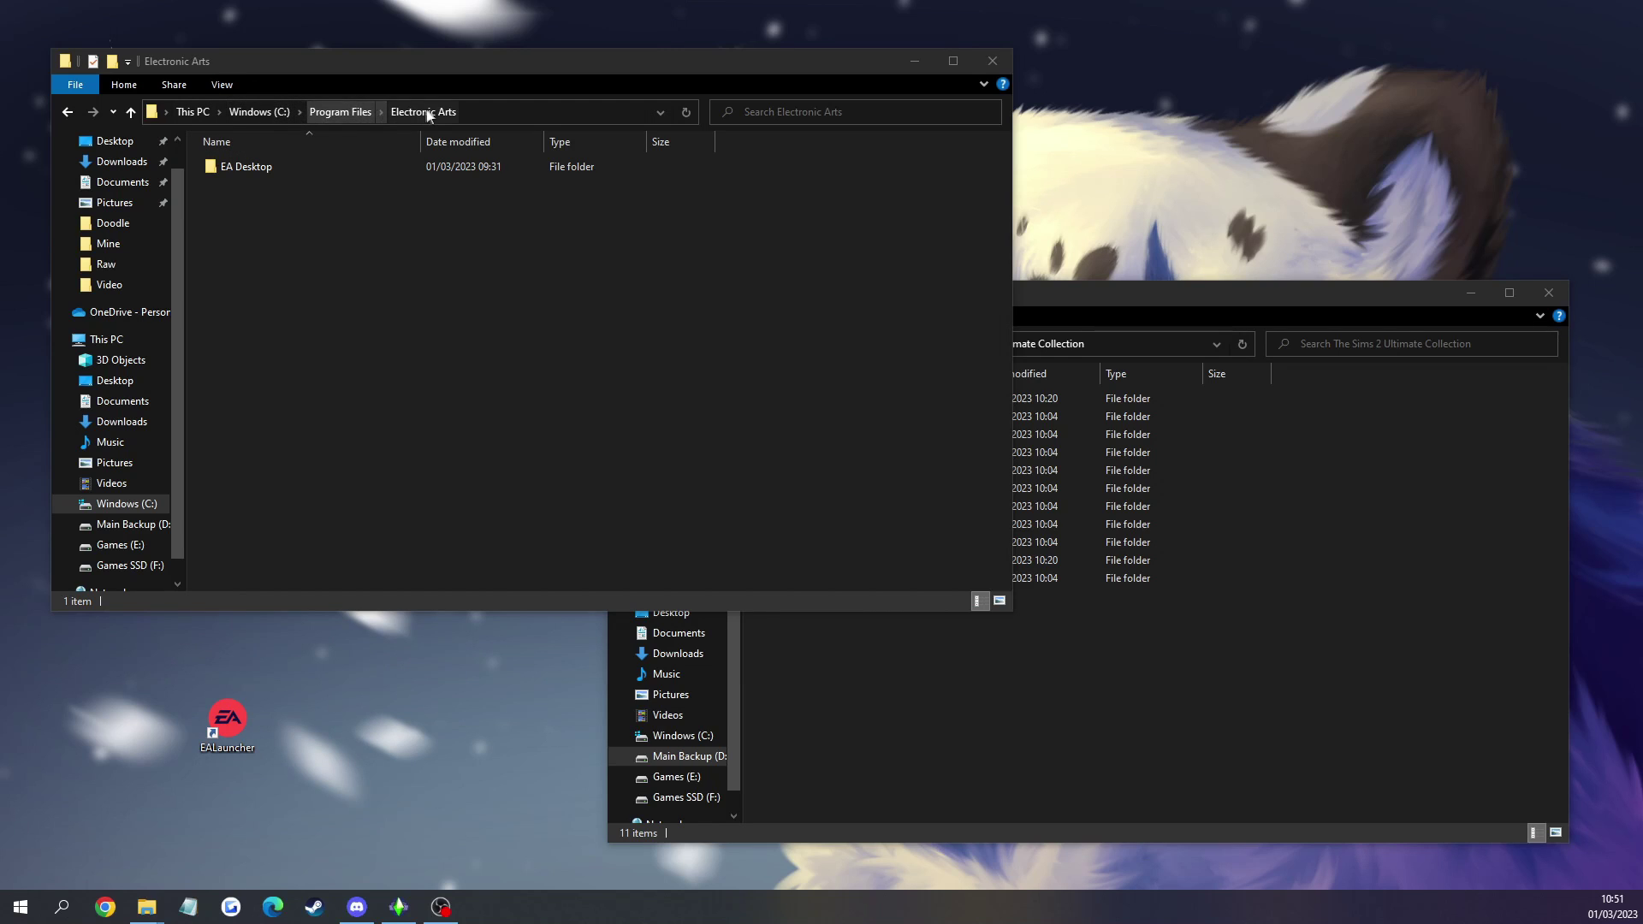
- Open EALauncher's file location from its Properties, closing the Electronic Arts window and dialog
right_click(237, 717)
click(291, 704)
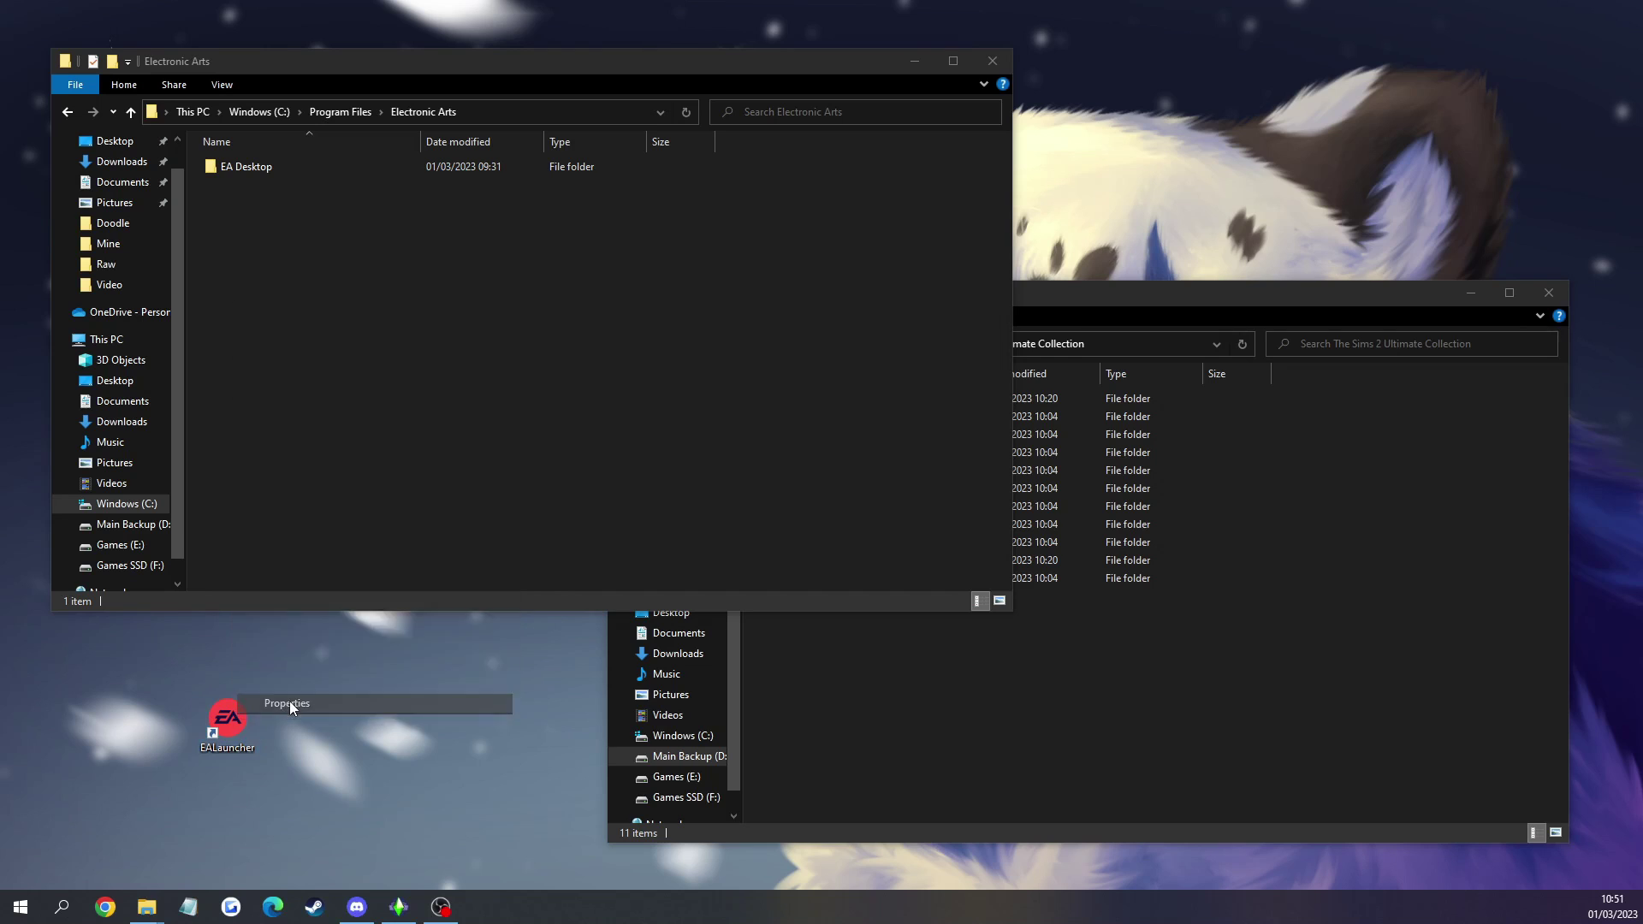
click(312, 729)
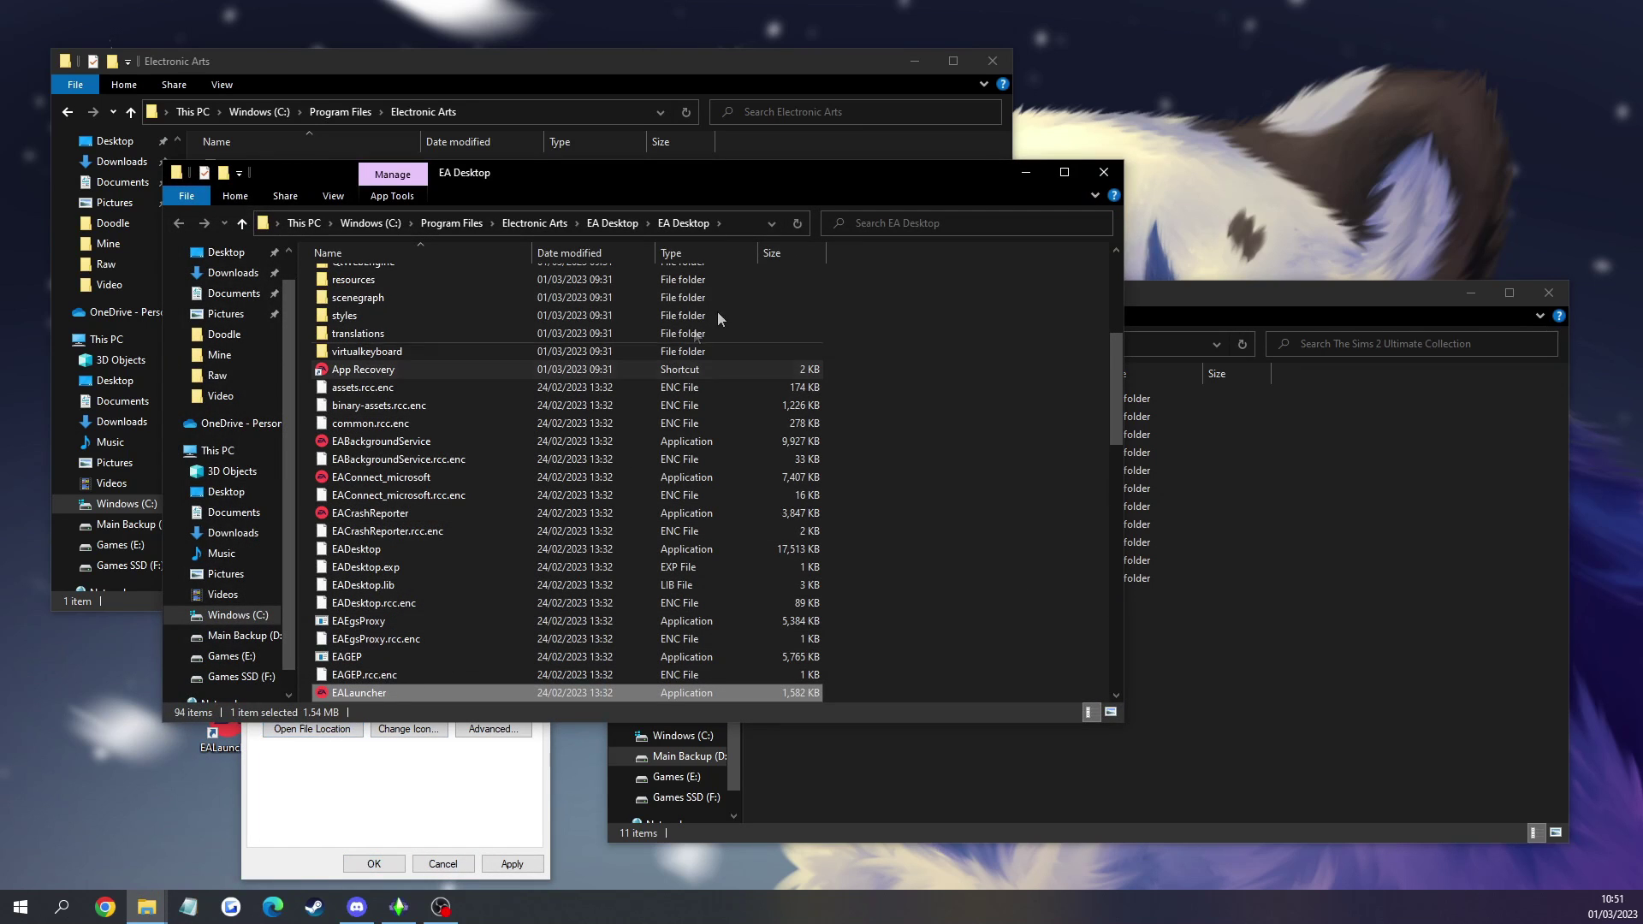
click(990, 67)
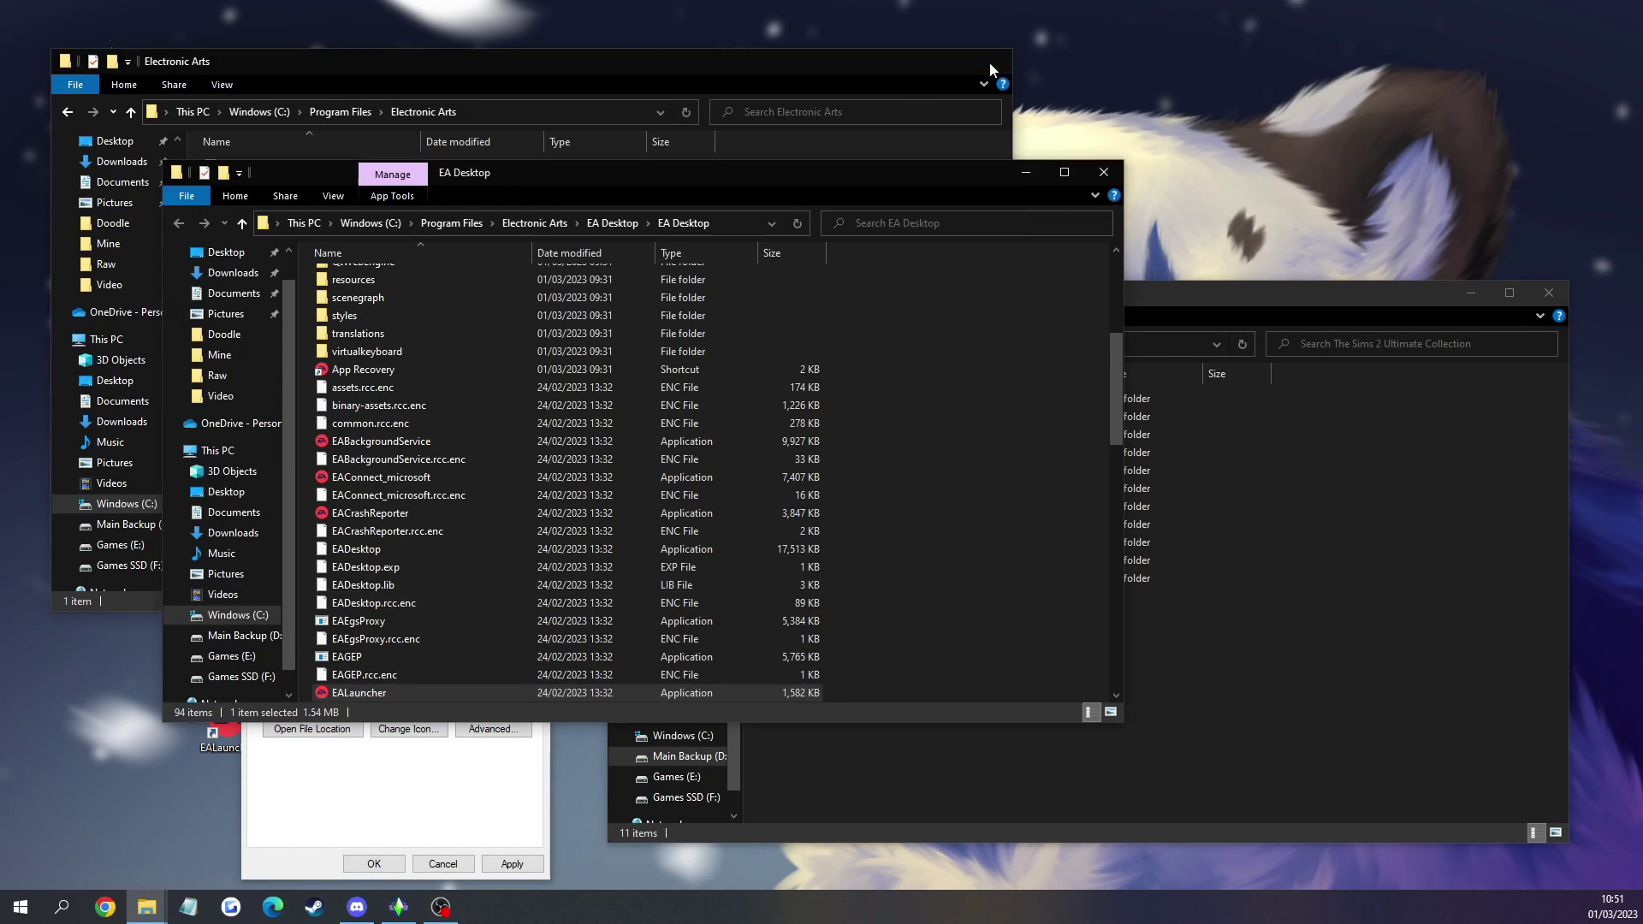
drag(672, 171, 597, 90)
click(390, 863)
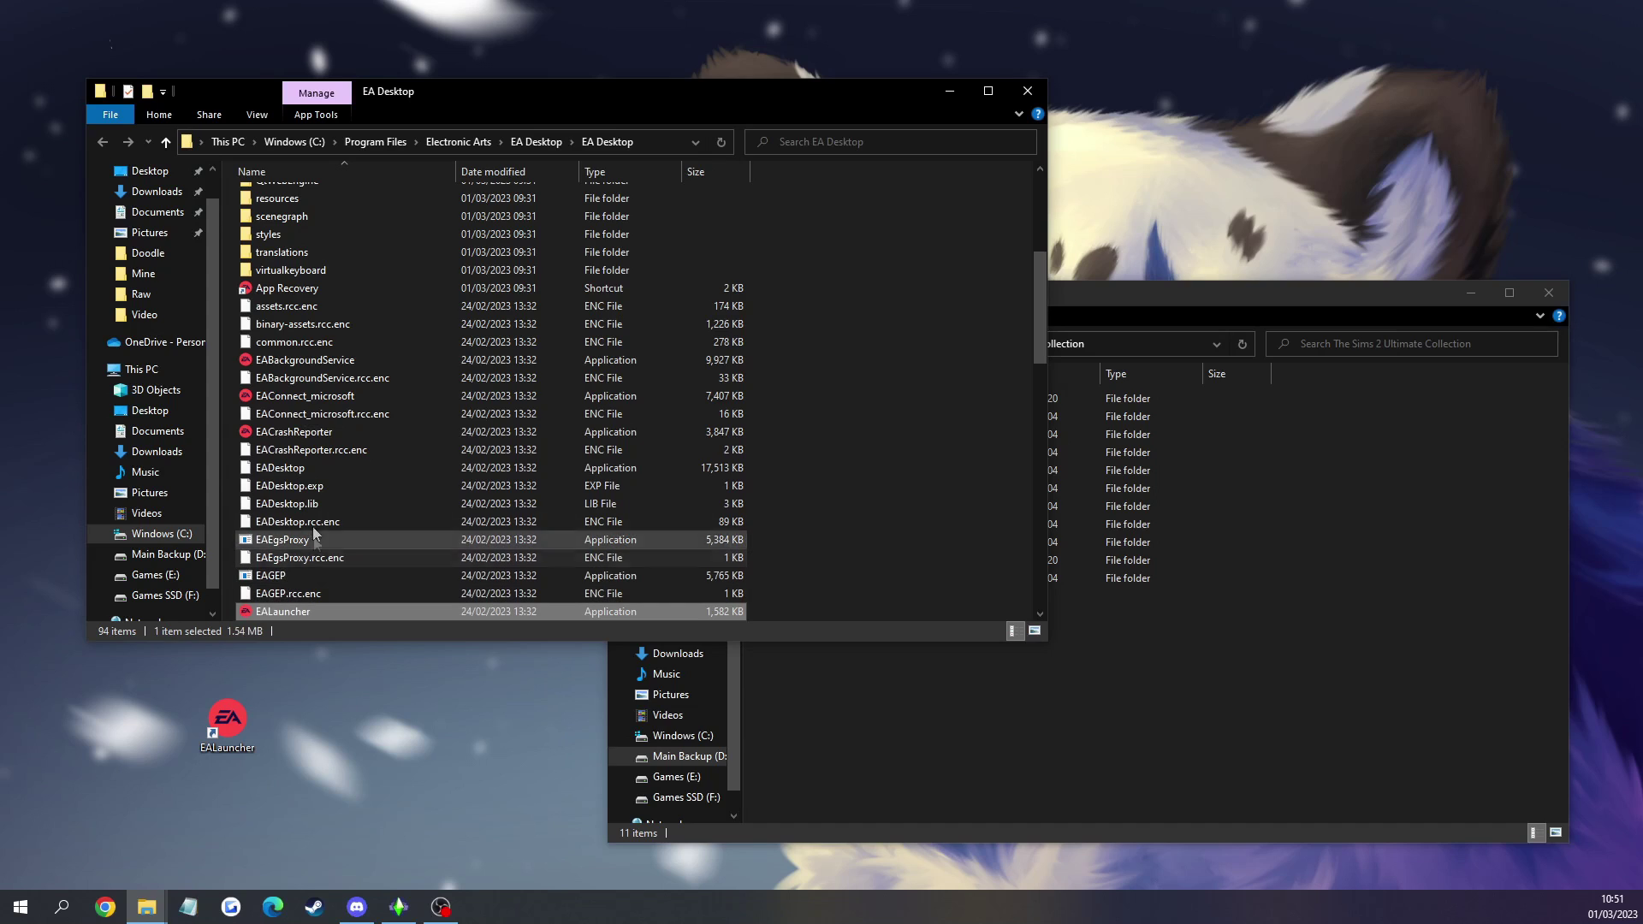
- Select the EADesktop application in the EA Desktop program folder
click(285, 467)
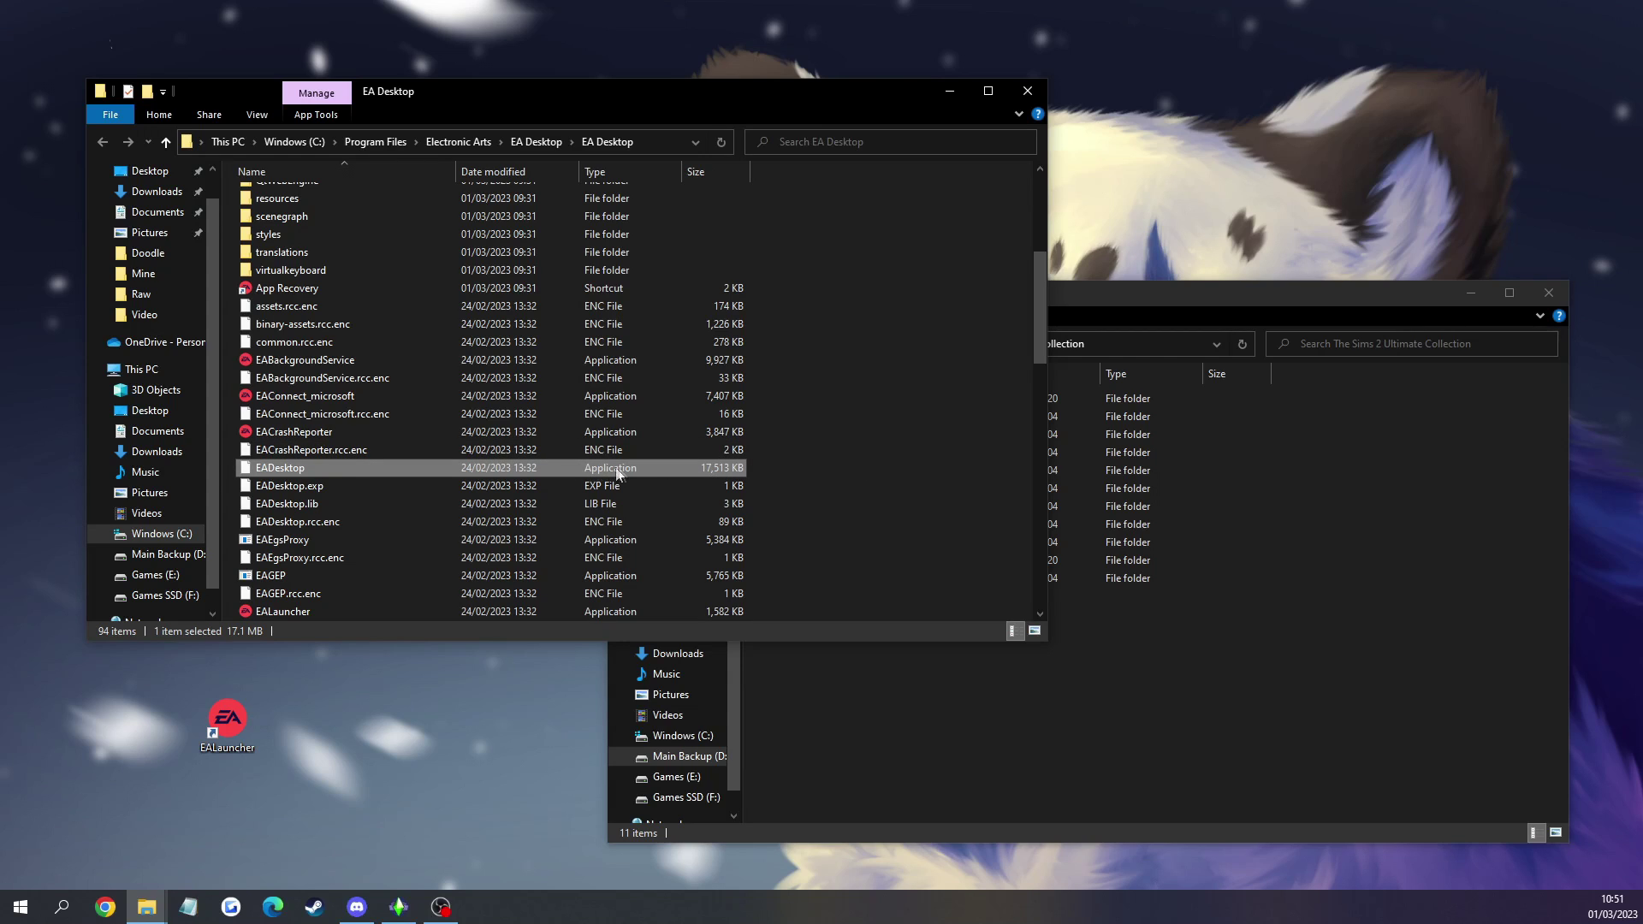
mouse_move(248, 473)
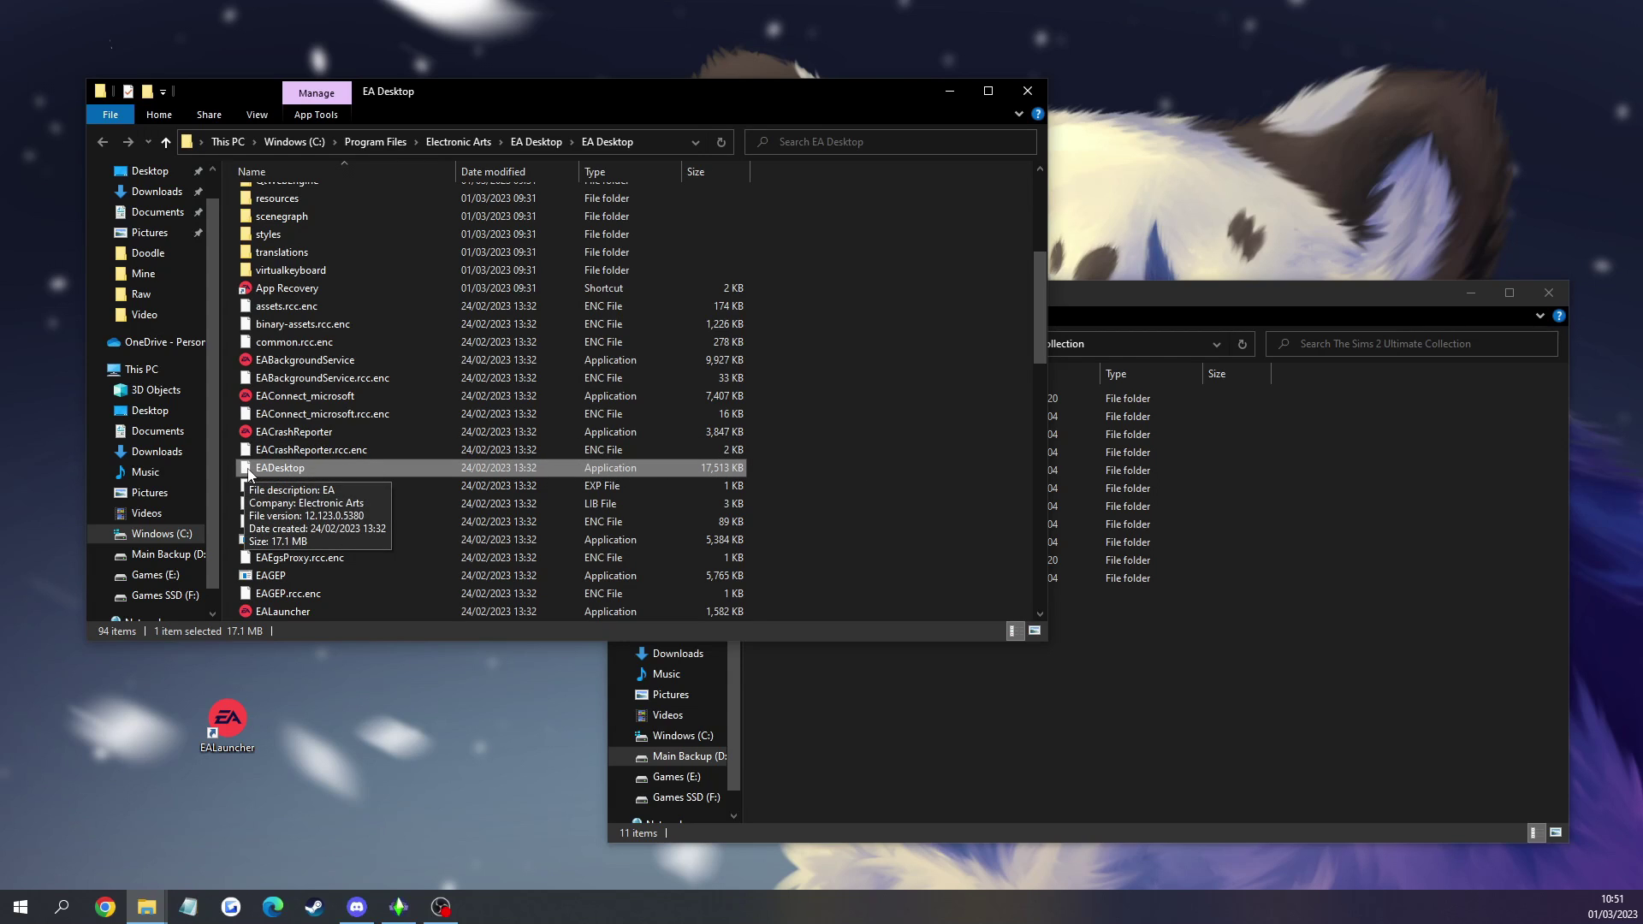
mouse_move(252, 398)
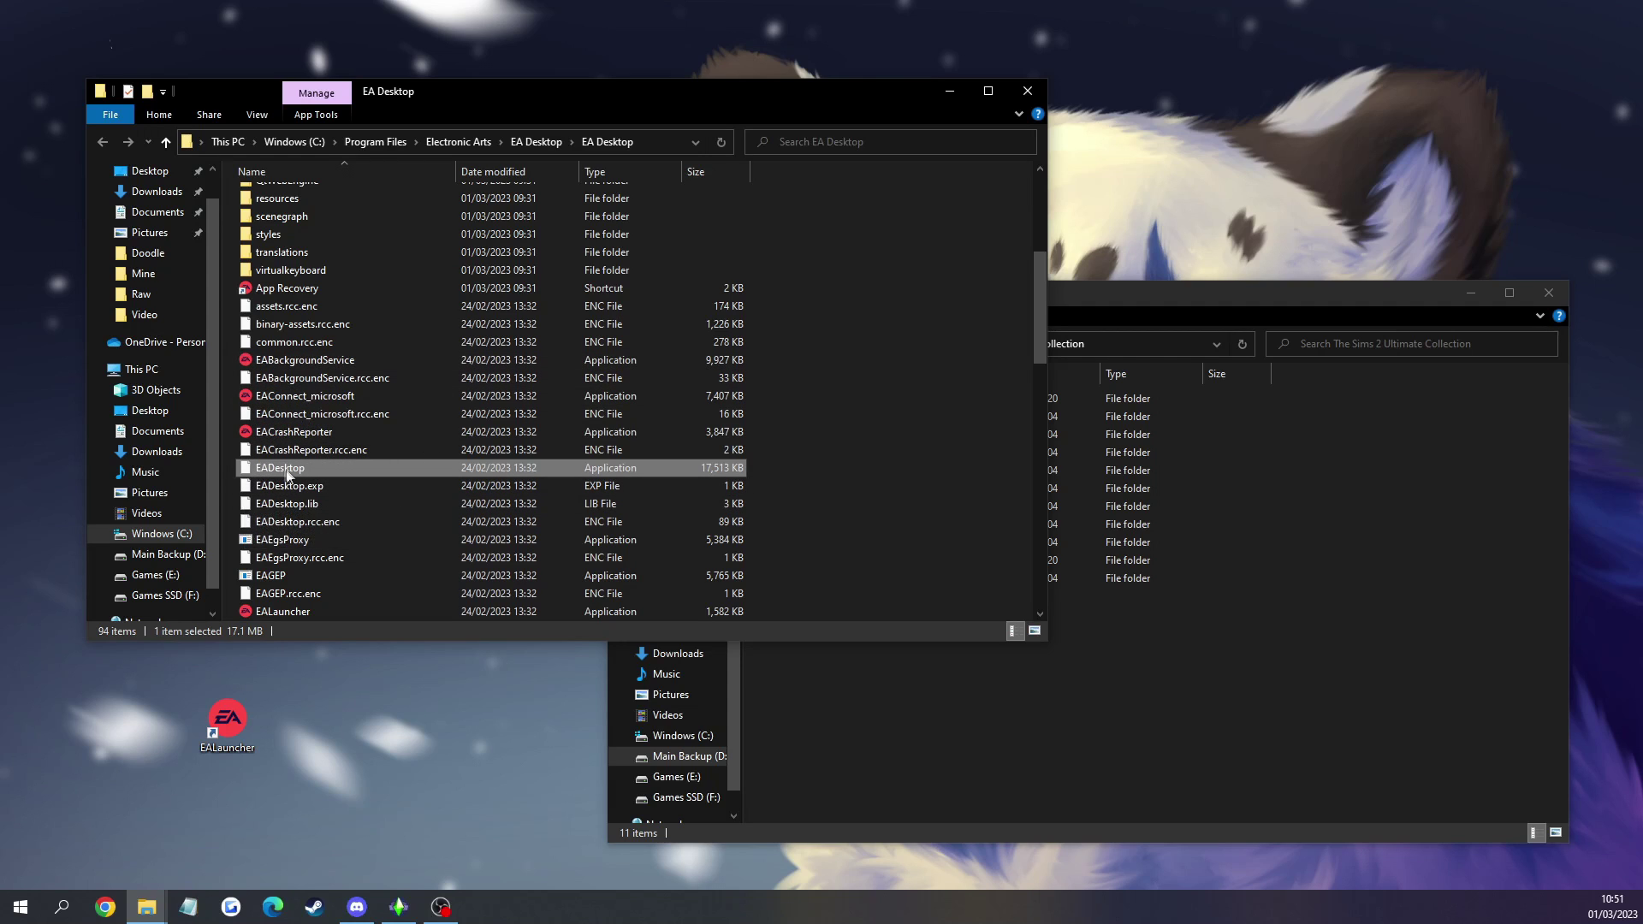
mouse_move(315, 476)
- Enable 'Run this program as an administrator' on EADesktop's Compatibility tab and apply it
right_click(315, 470)
click(358, 866)
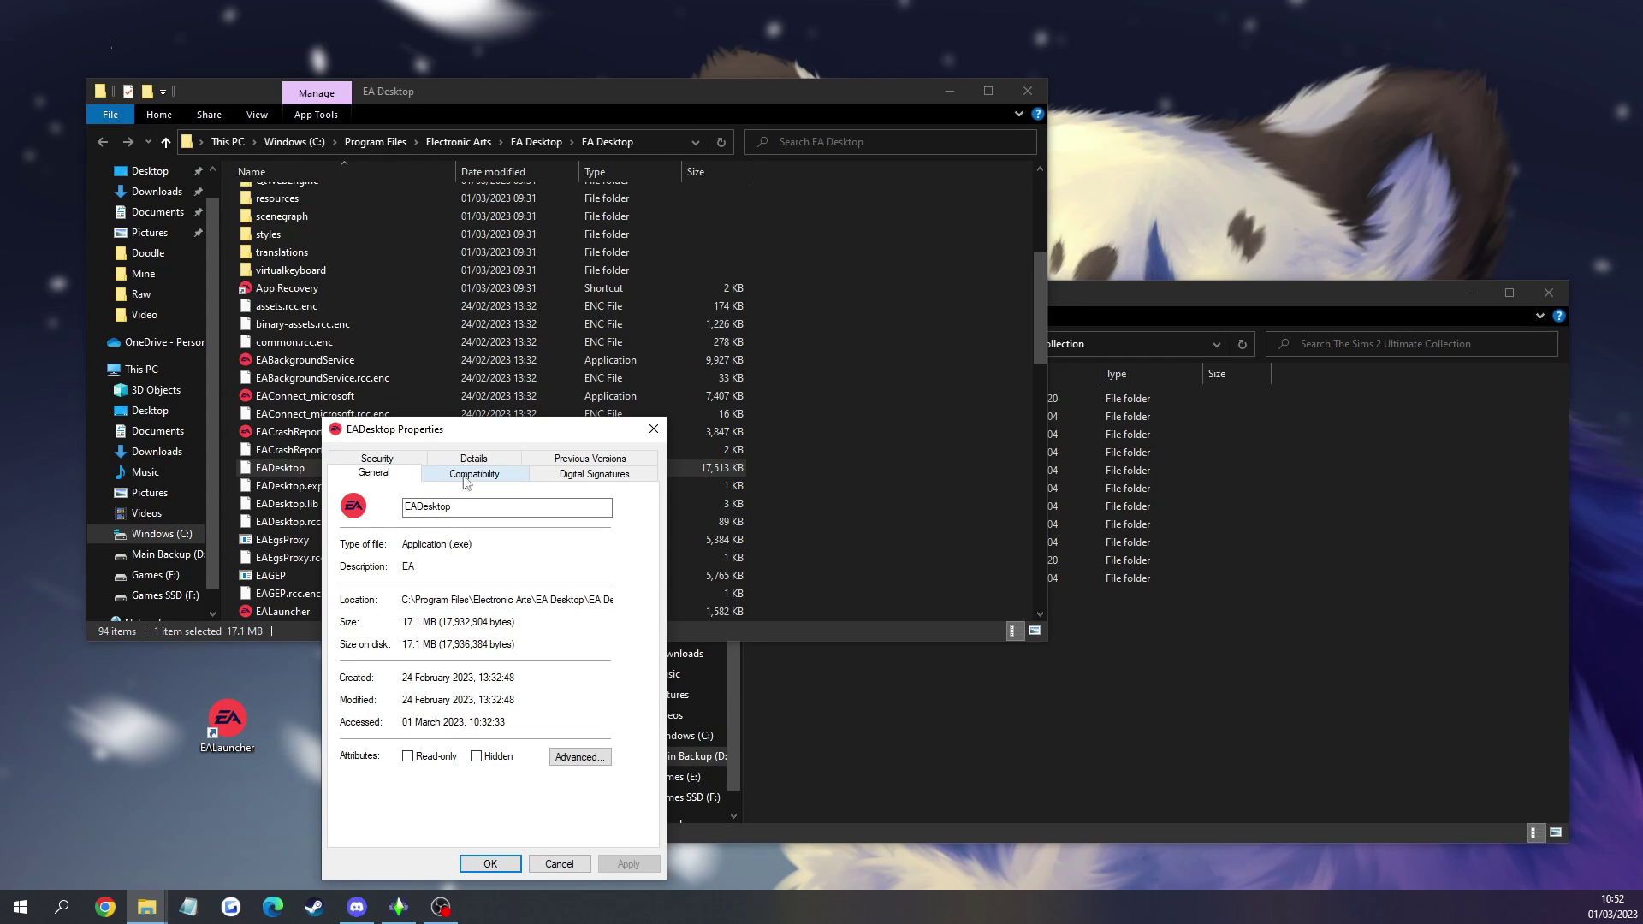
click(496, 476)
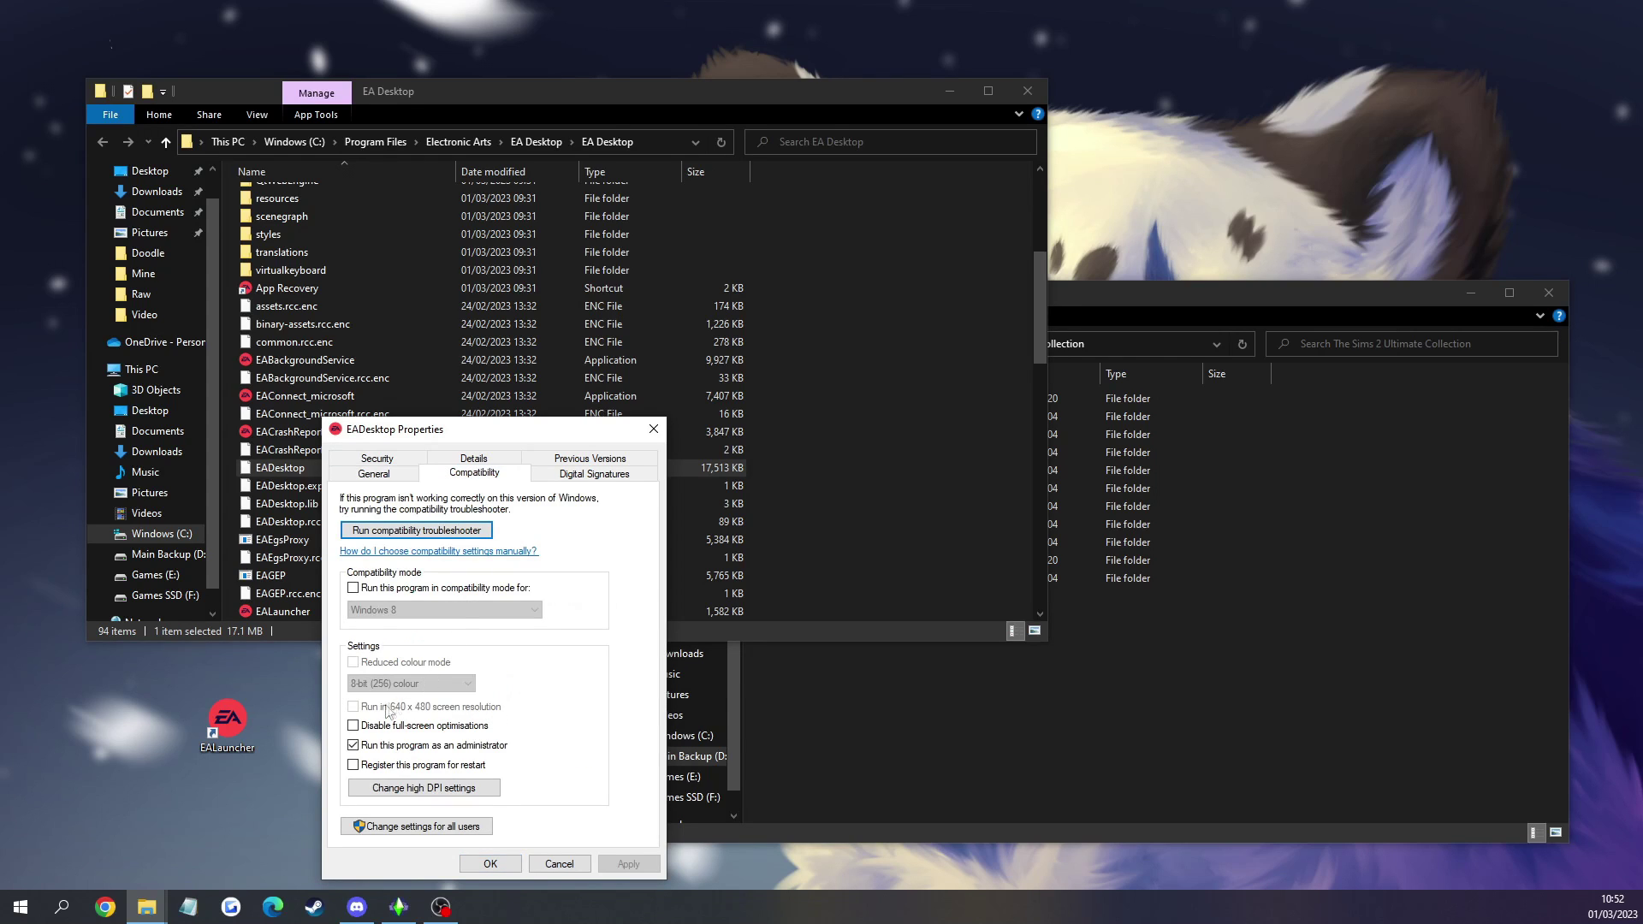
click(377, 748)
click(366, 753)
click(354, 750)
click(628, 864)
click(490, 864)
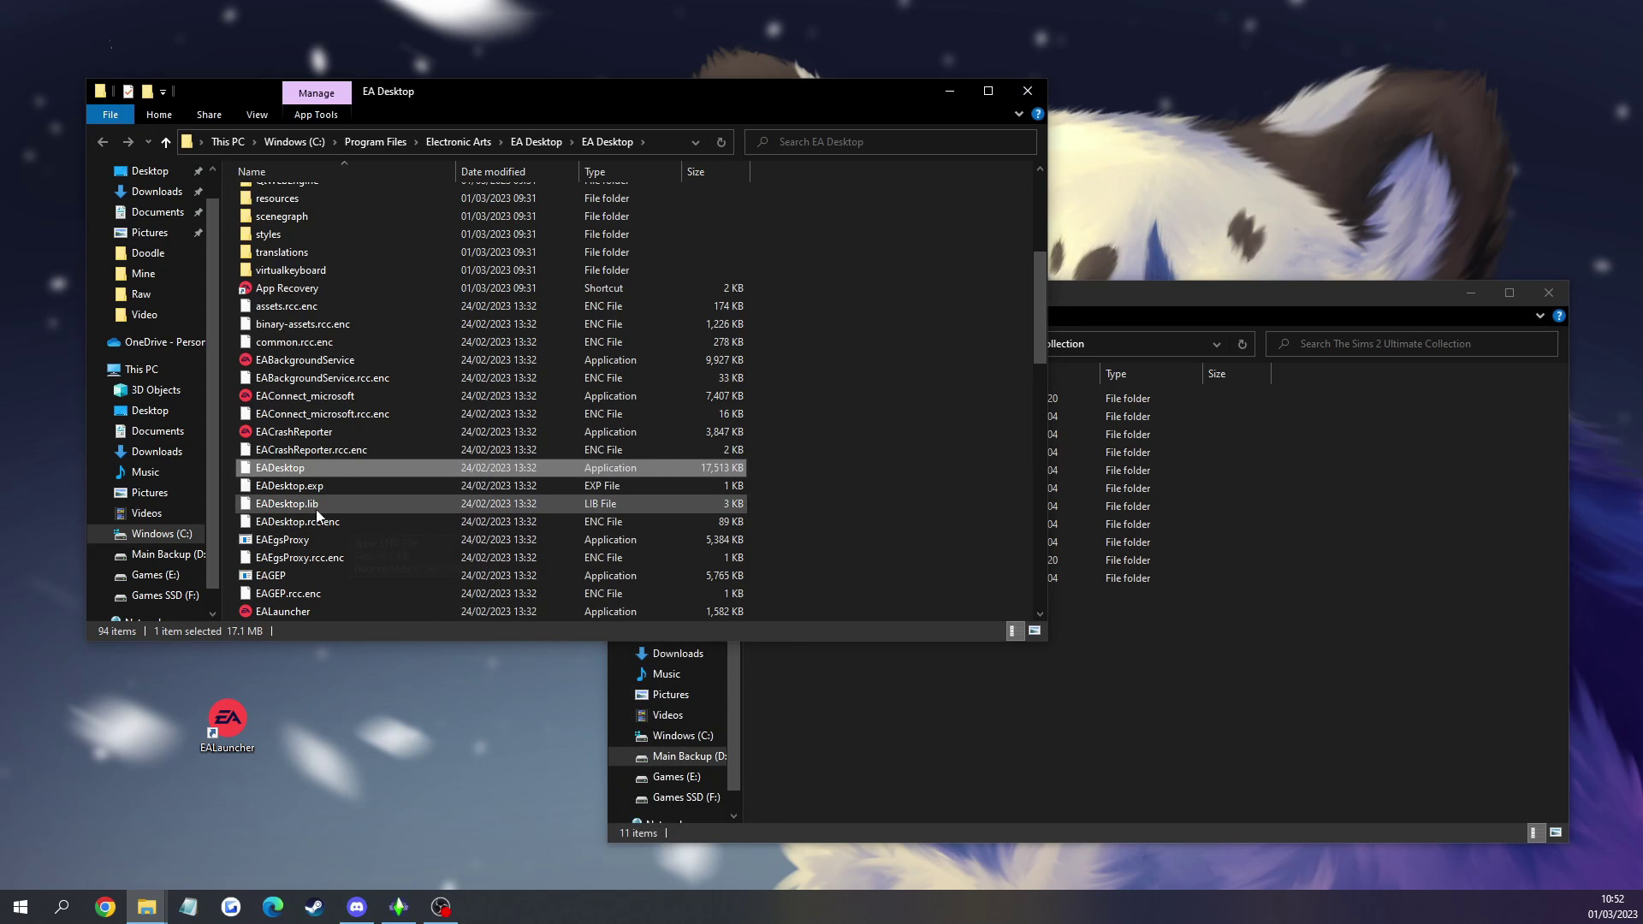
- Delete the EALauncher shortcut from the desktop
right_click(291, 468)
mouse_move(364, 732)
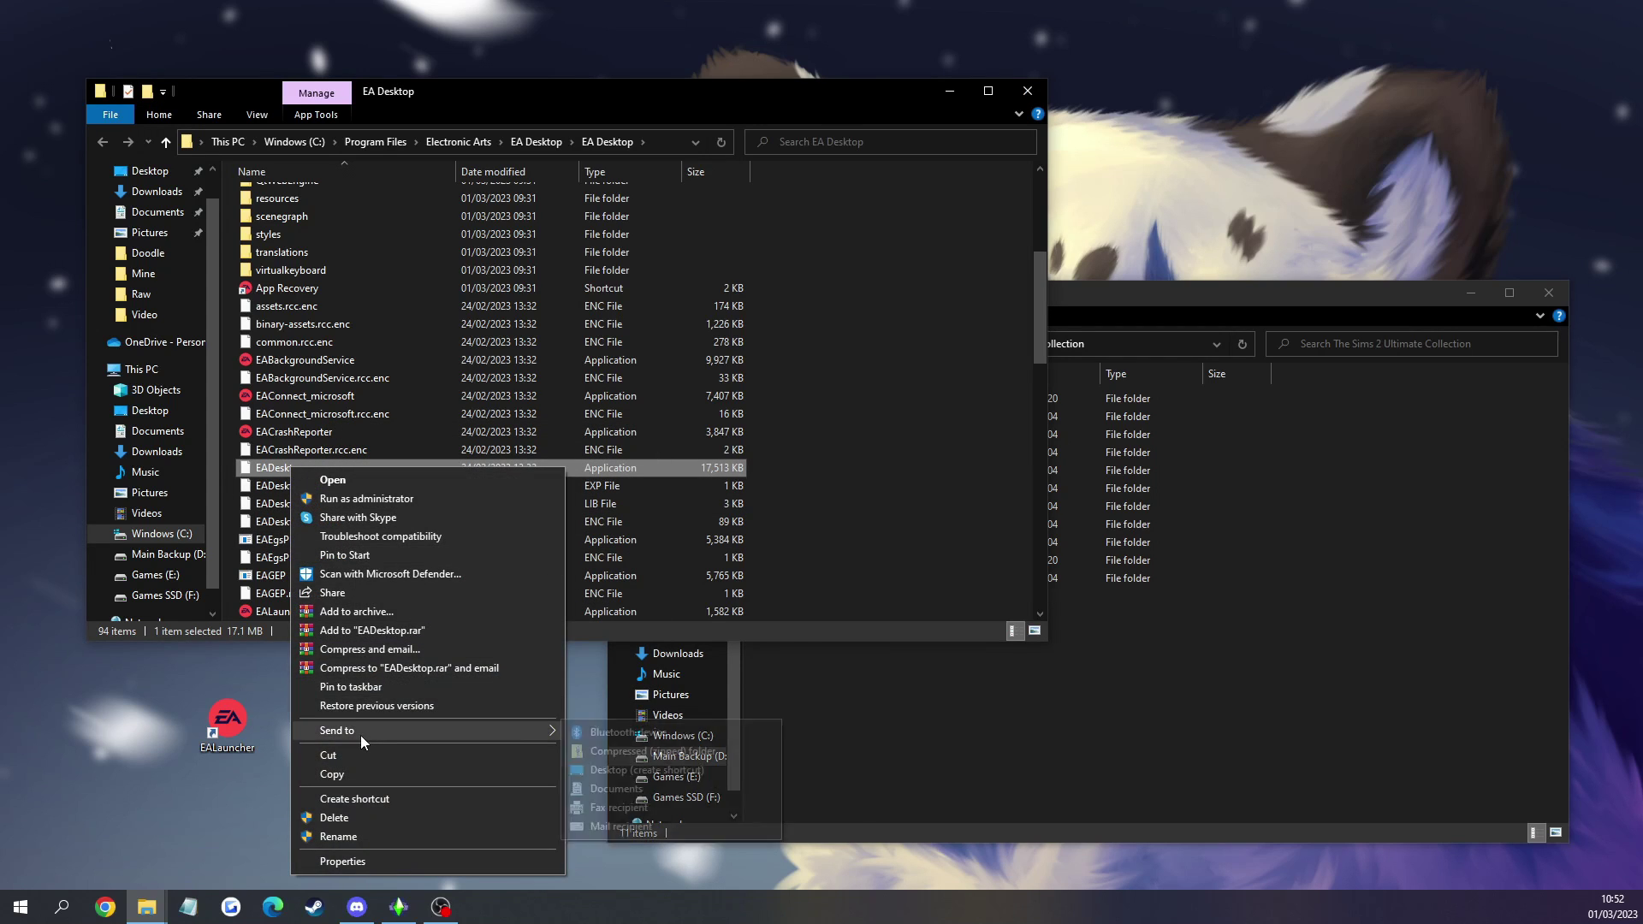
click(49, 710)
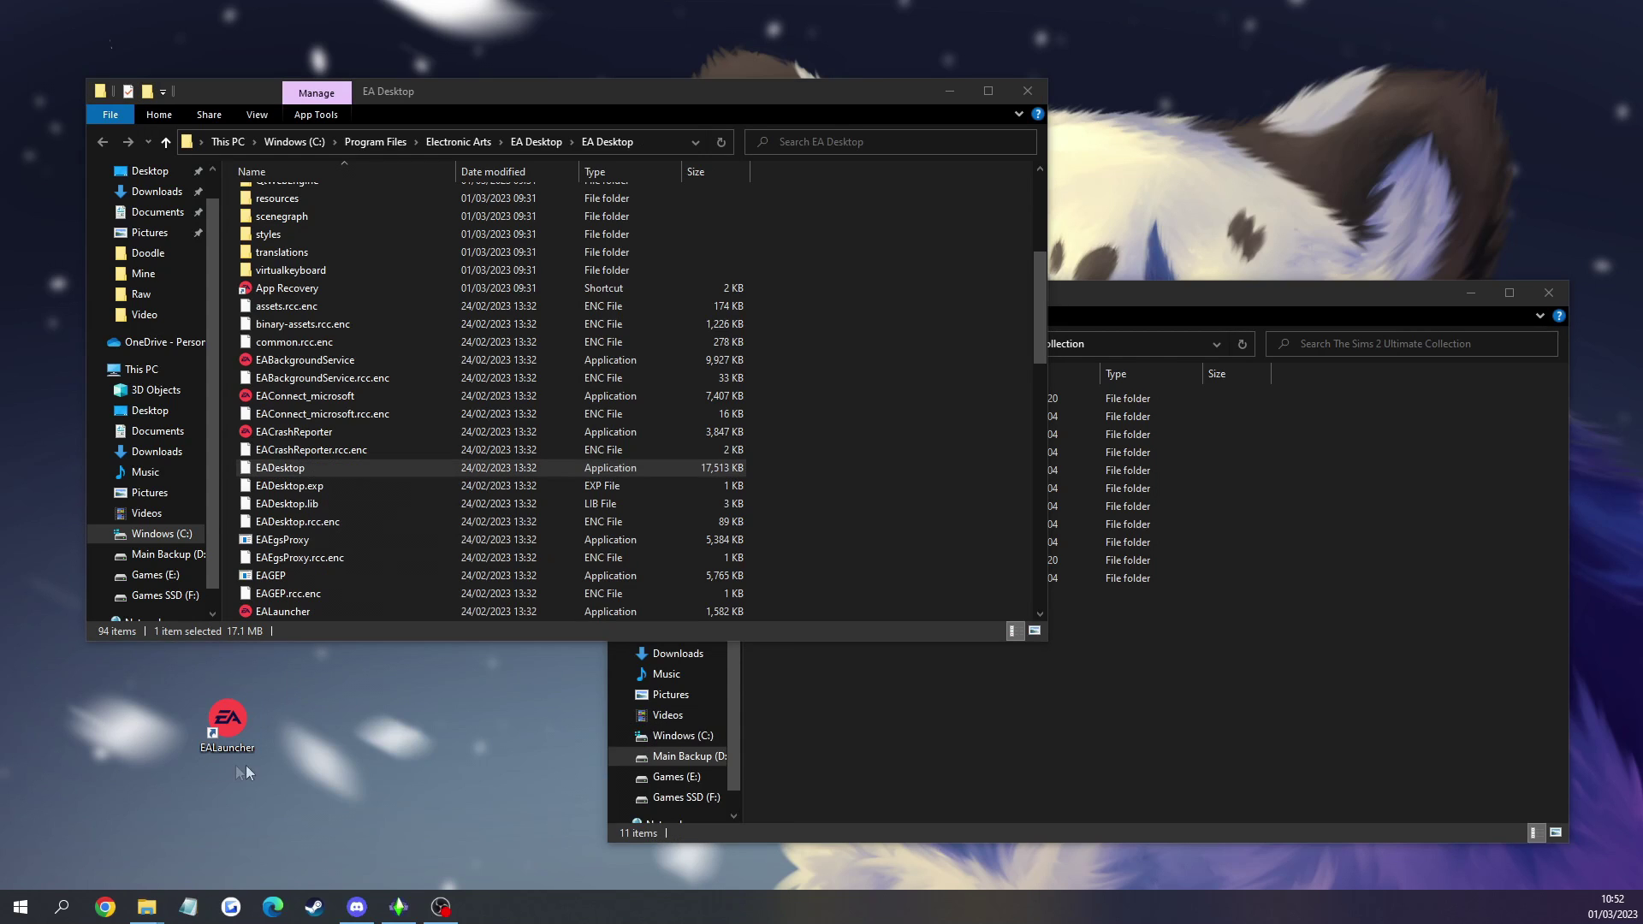
key(Delete)
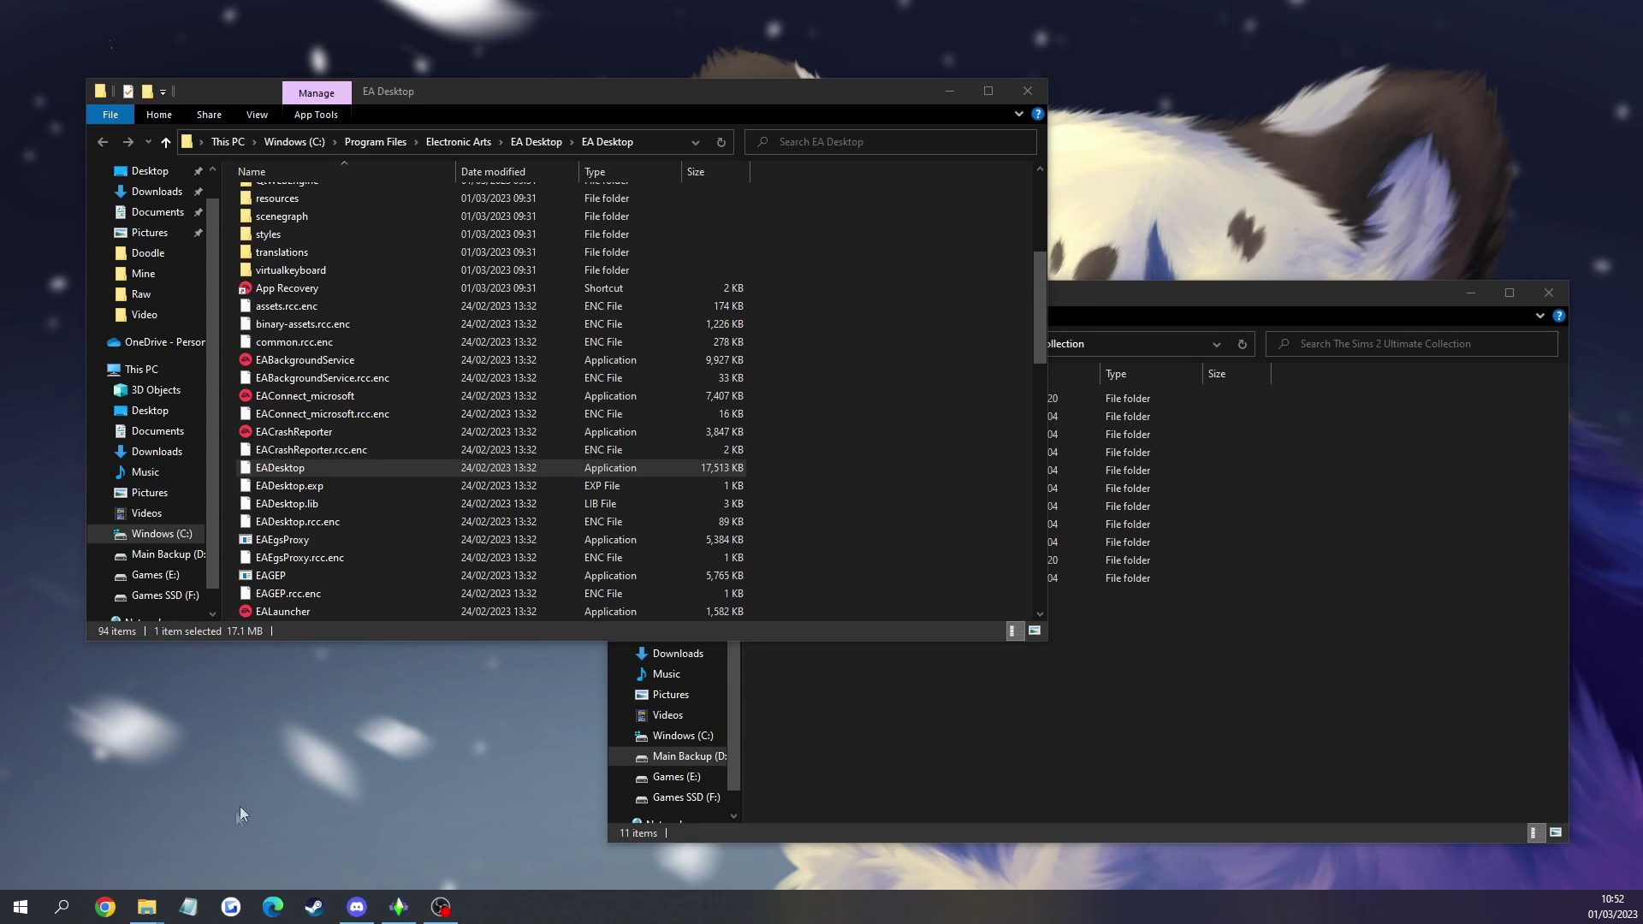
- Place The Sims 2 Ultimate Collection shortcut where EALauncher used to be
key(alt+Tab)
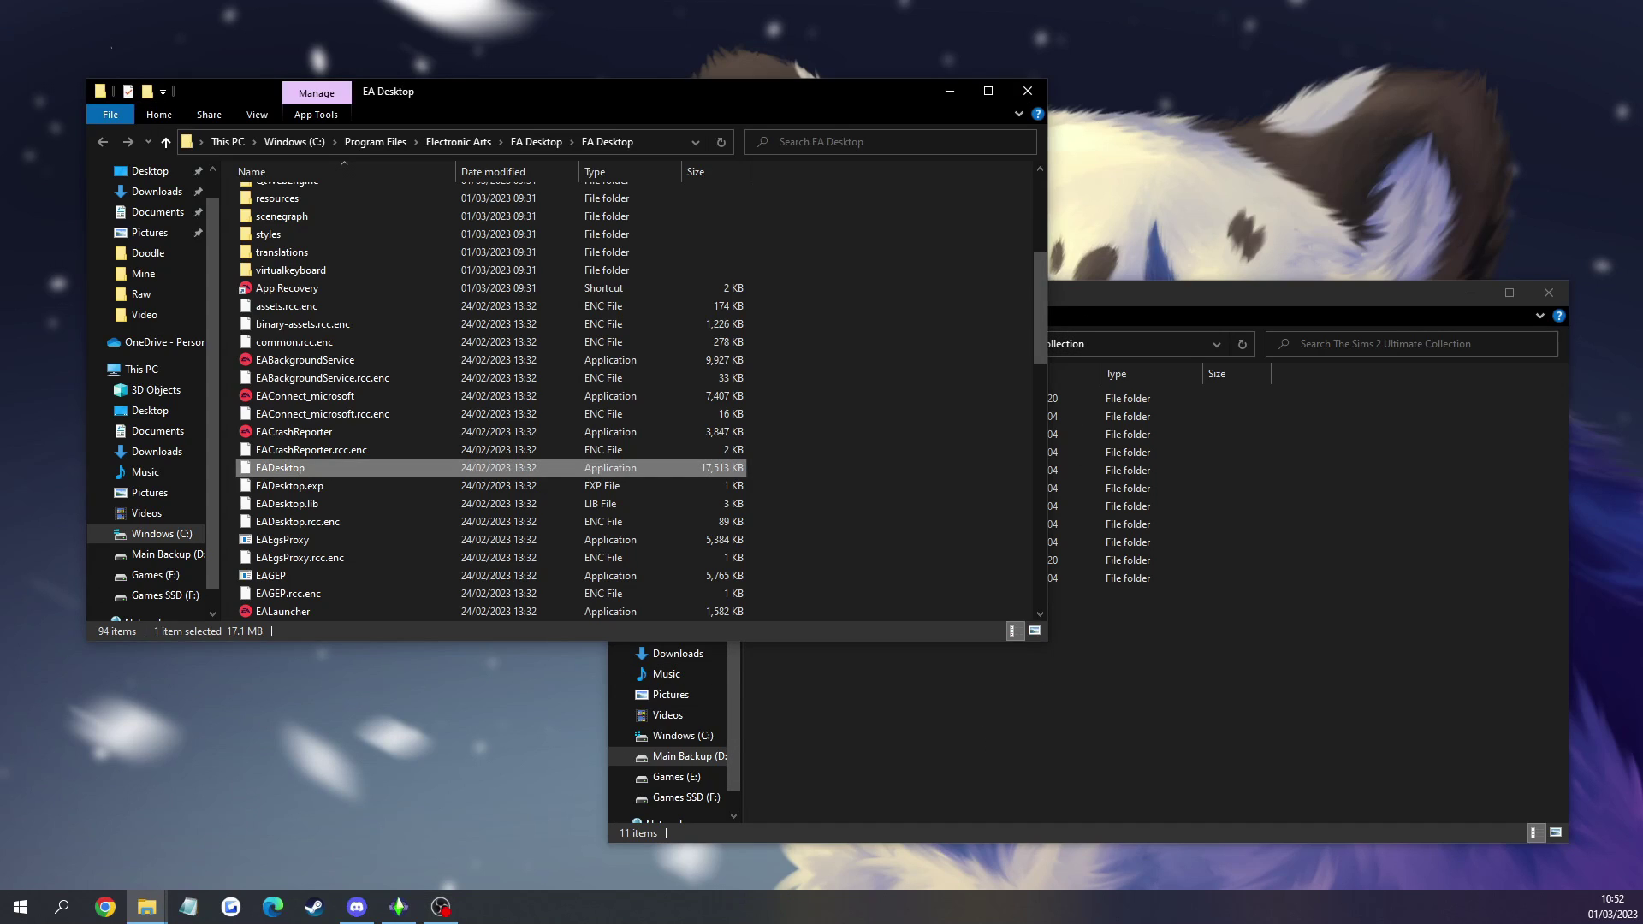
drag(291, 734, 231, 728)
click(866, 779)
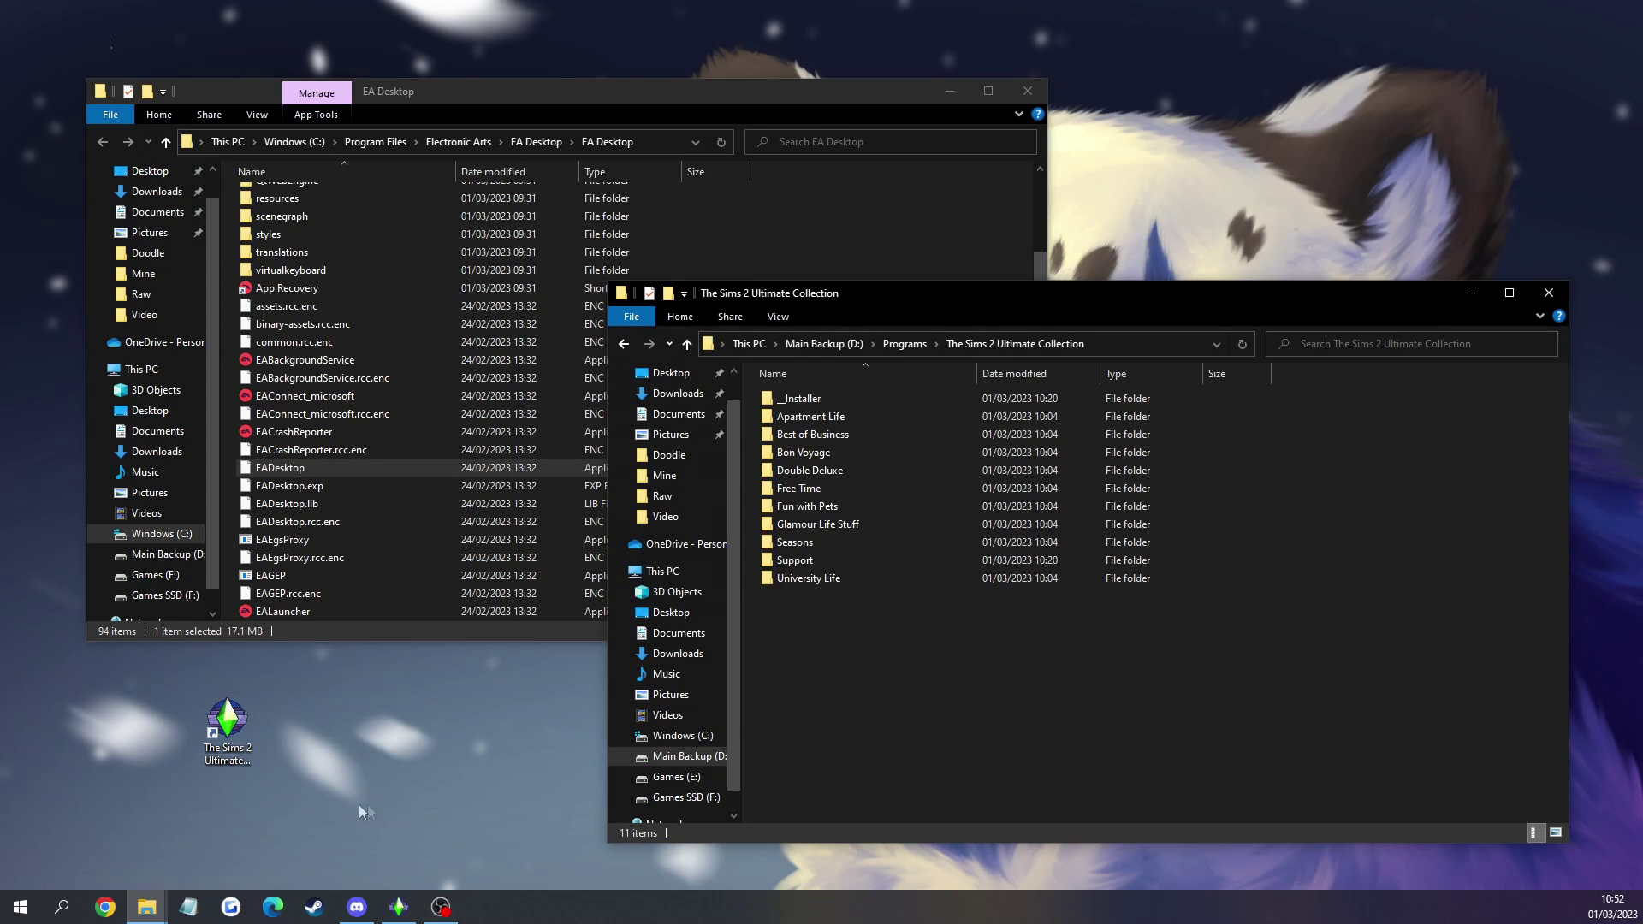
- Open the Sims 2 shortcut's file location from its Properties
right_click(221, 748)
click(265, 771)
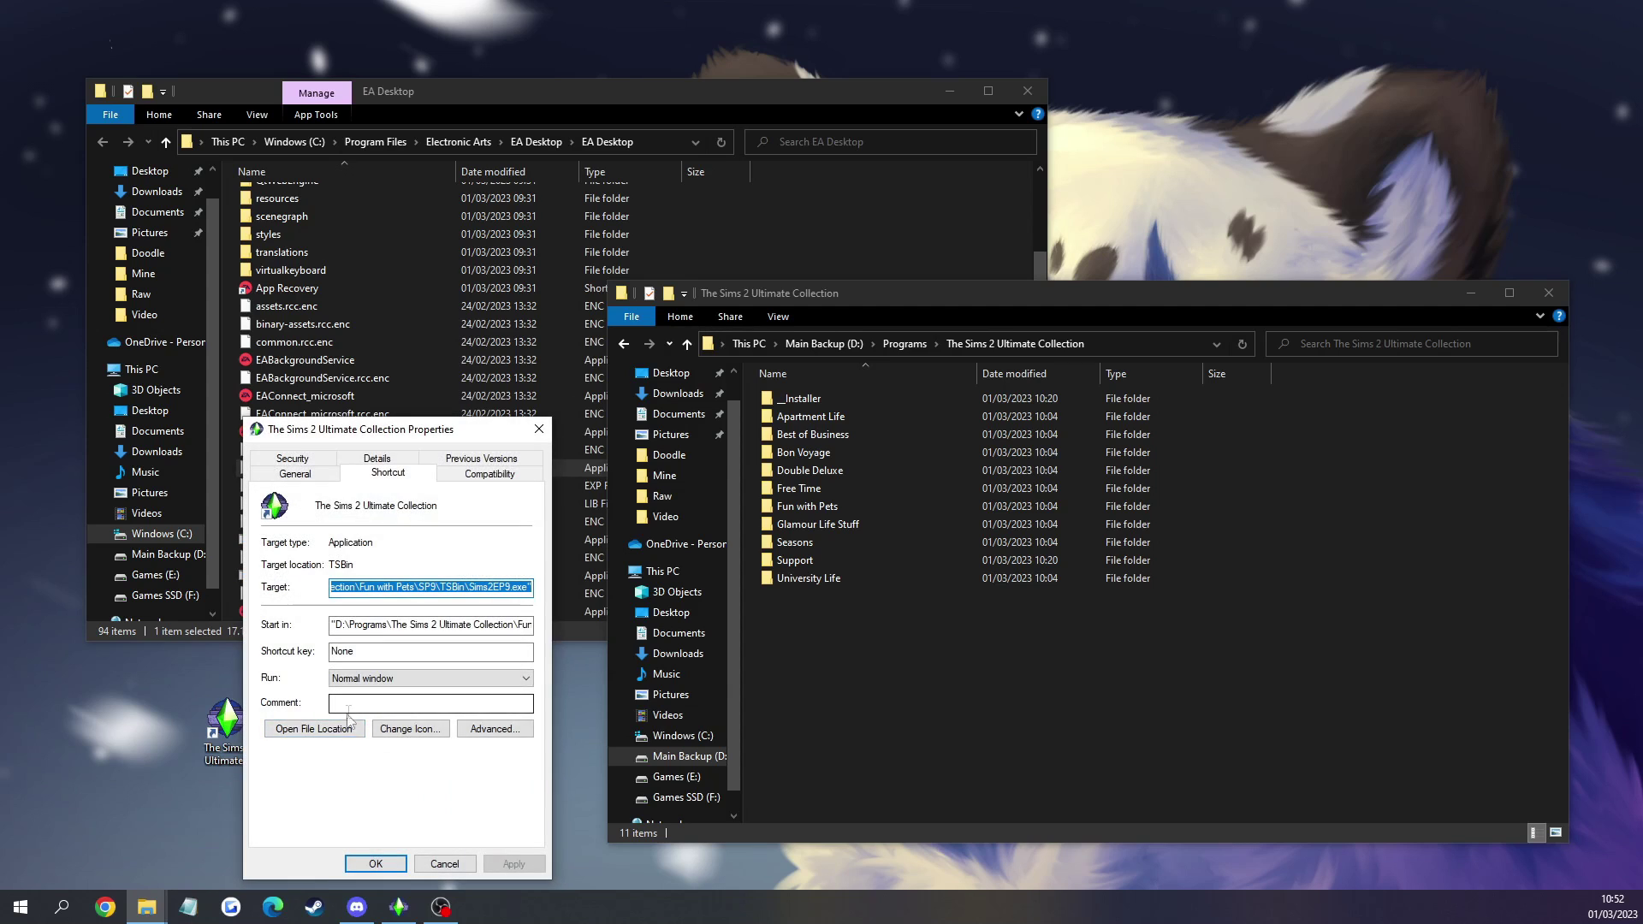
click(313, 728)
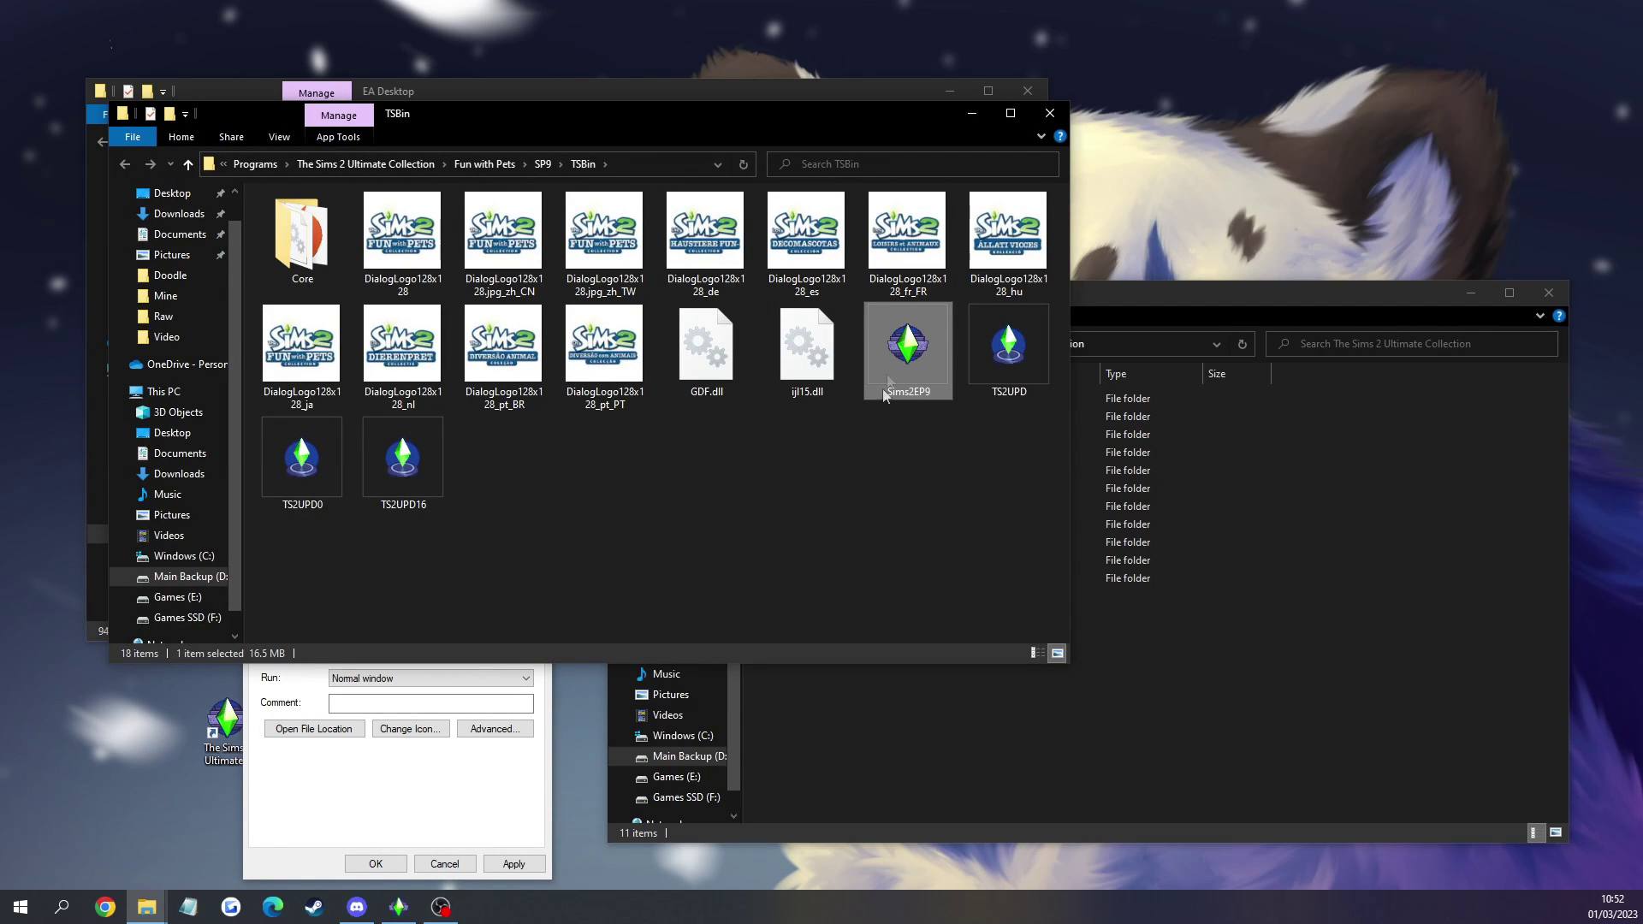
- Browse to Fun with Pets > SP9 > TSBin and close the duplicate window
click(981, 729)
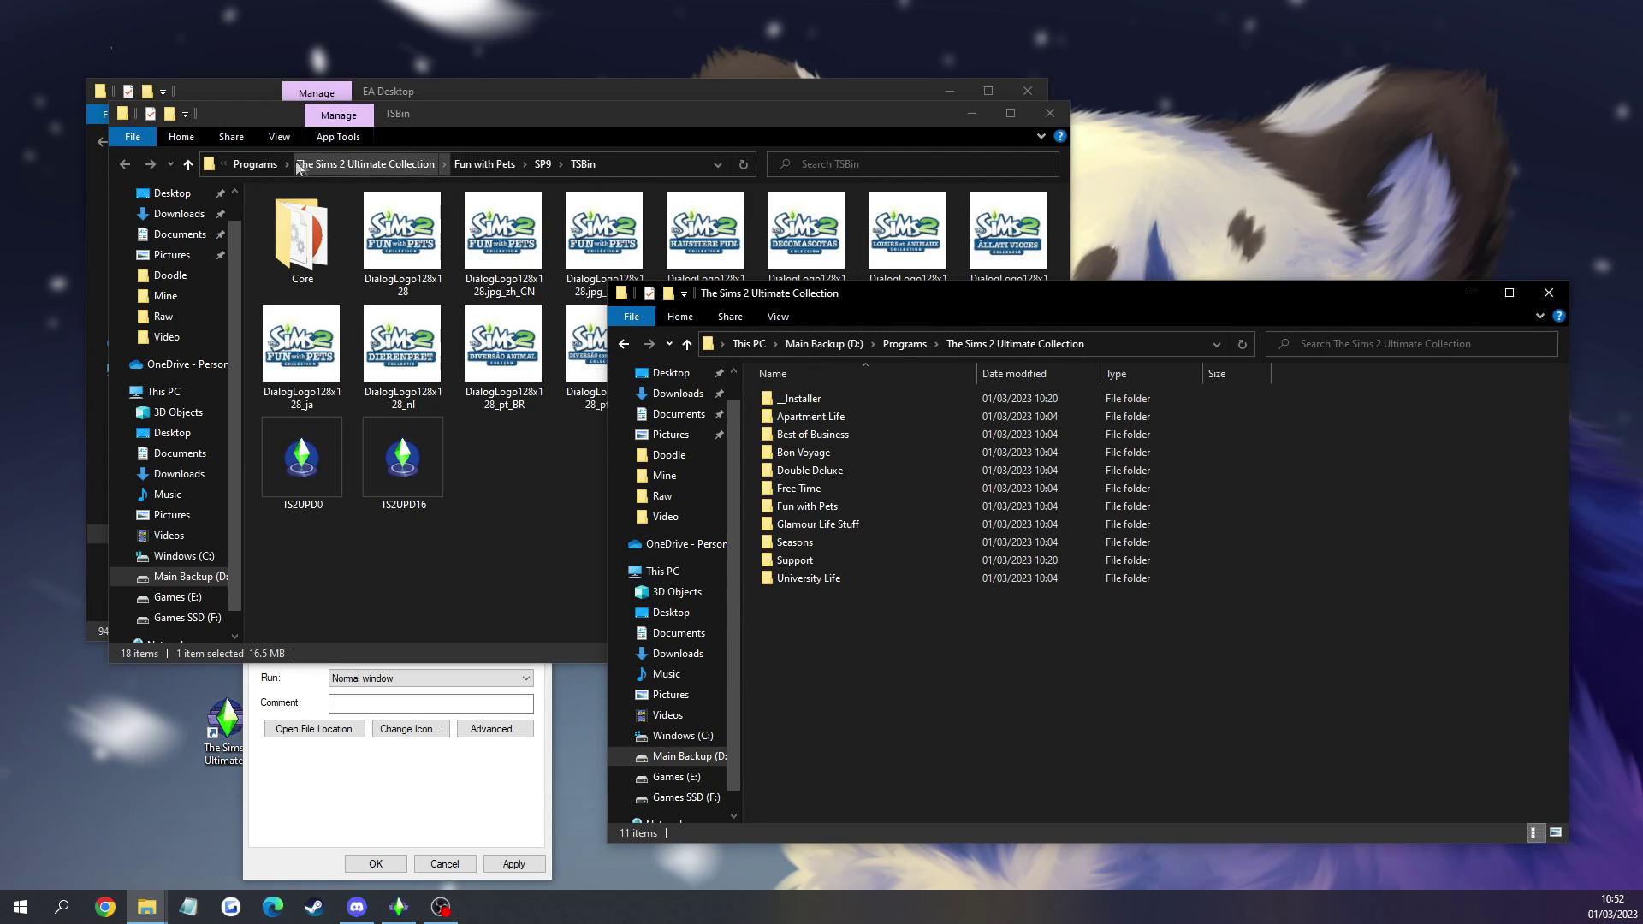
click(805, 507)
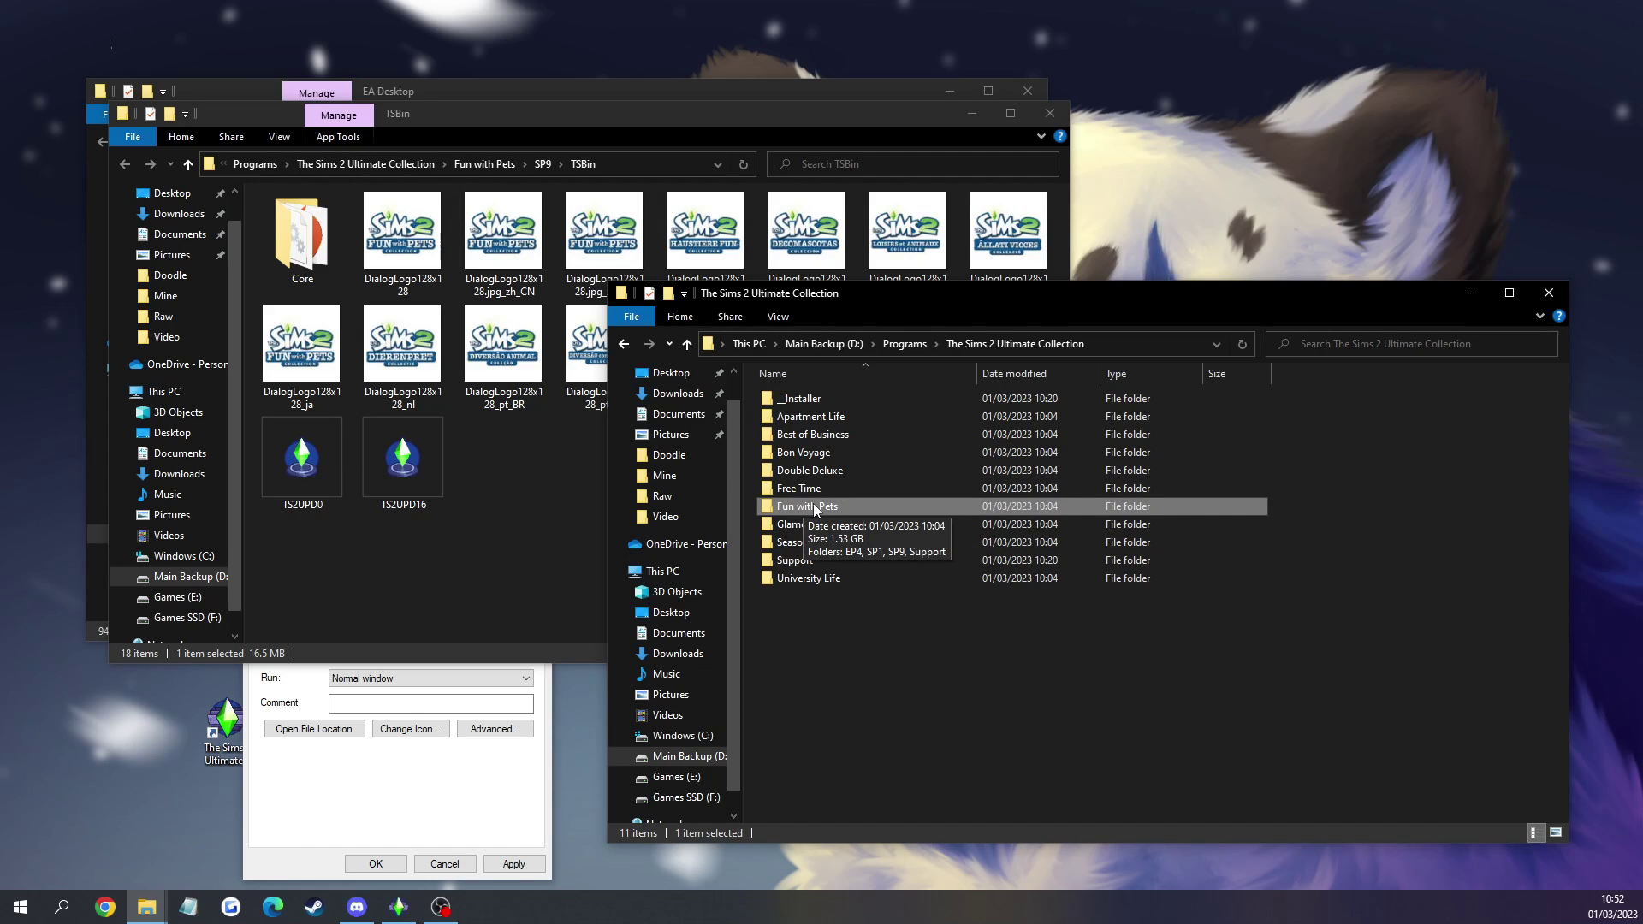
double_click(839, 505)
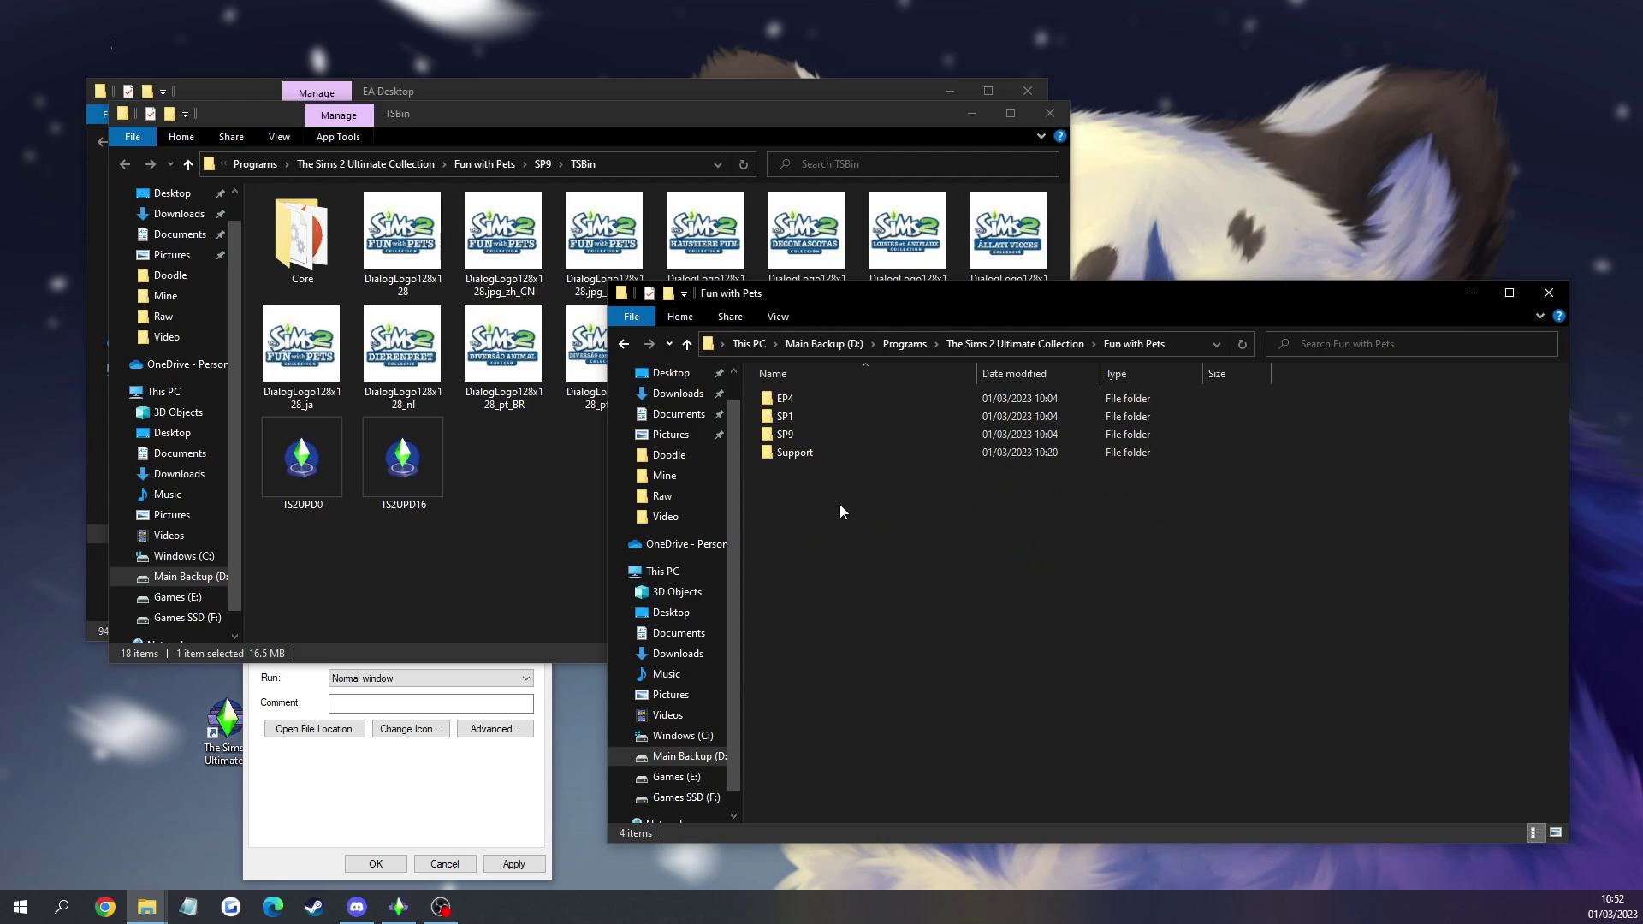
double_click(805, 440)
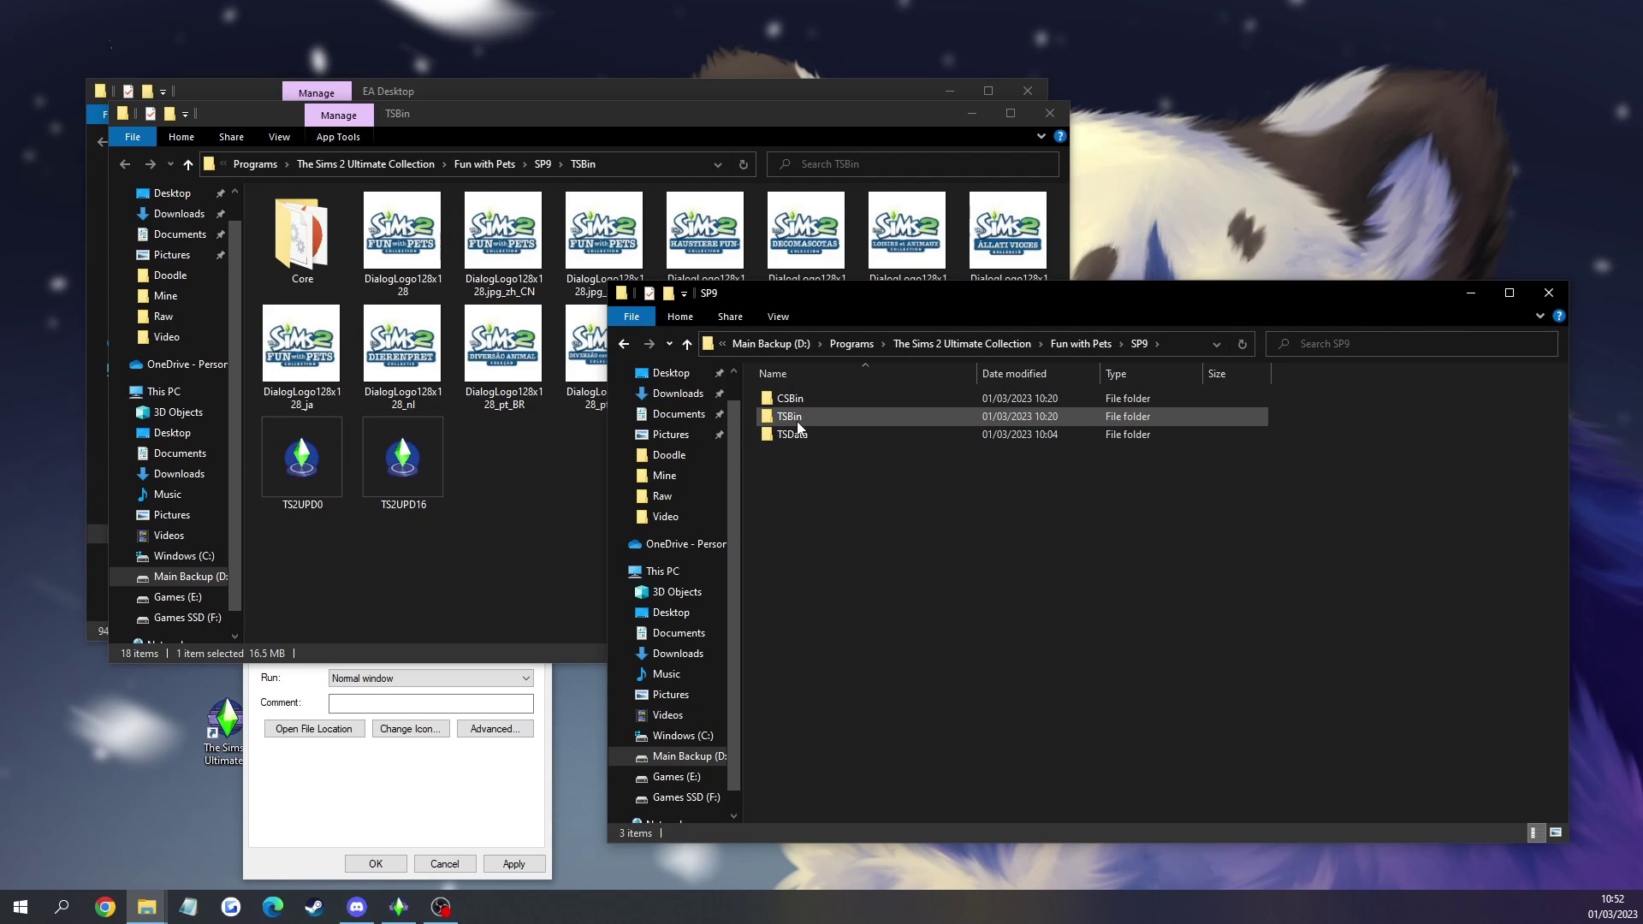
double_click(797, 416)
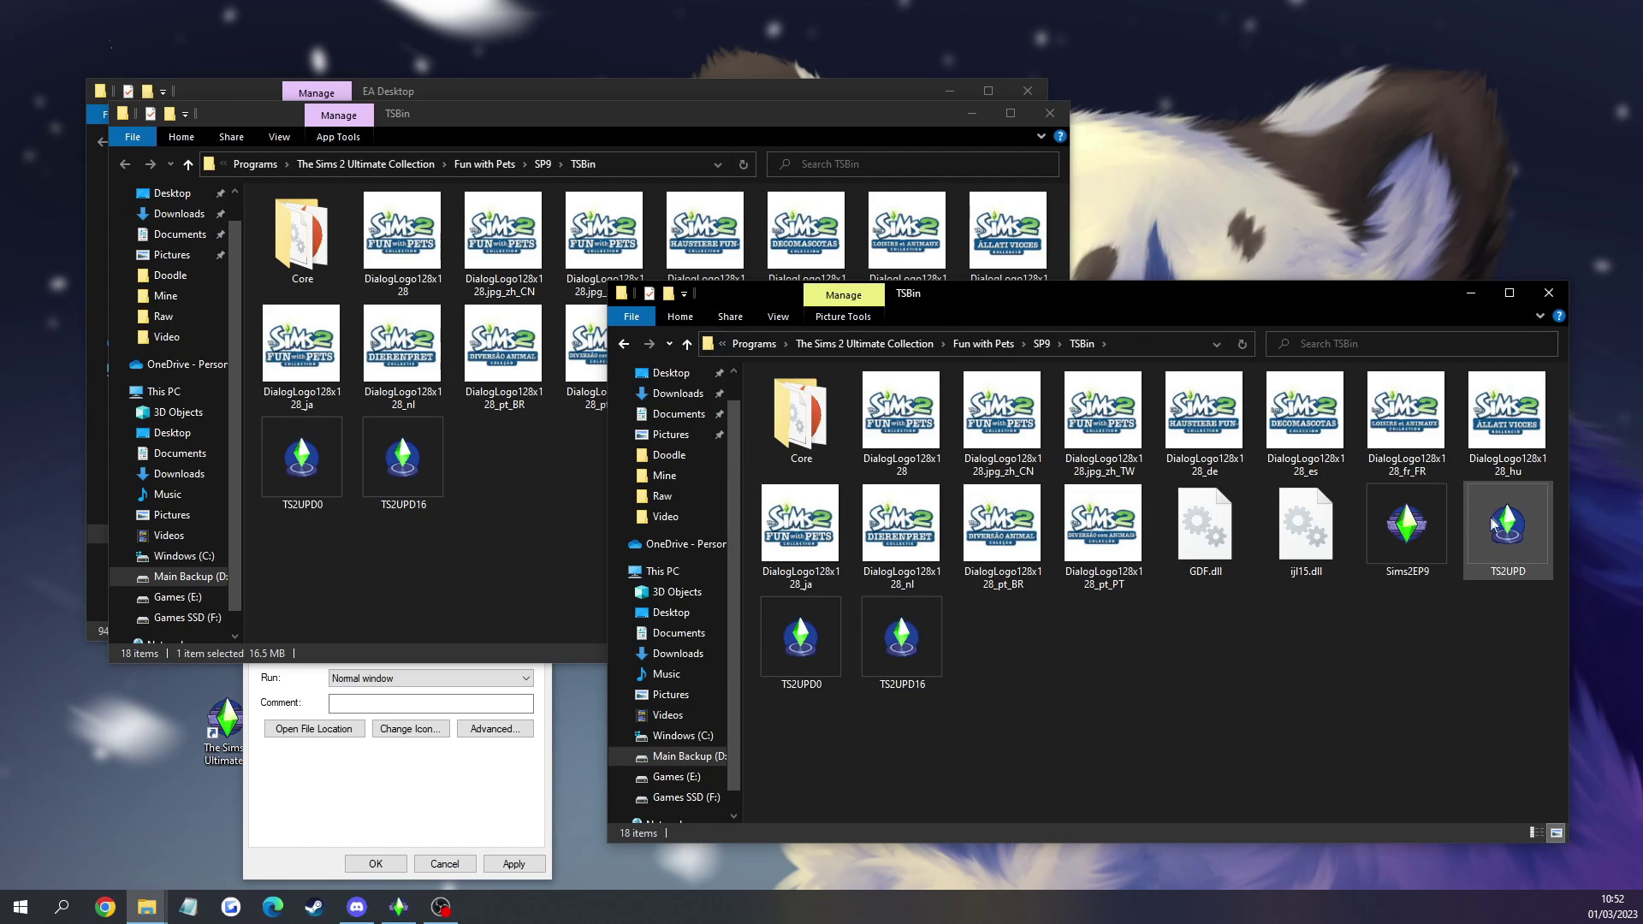
click(1549, 292)
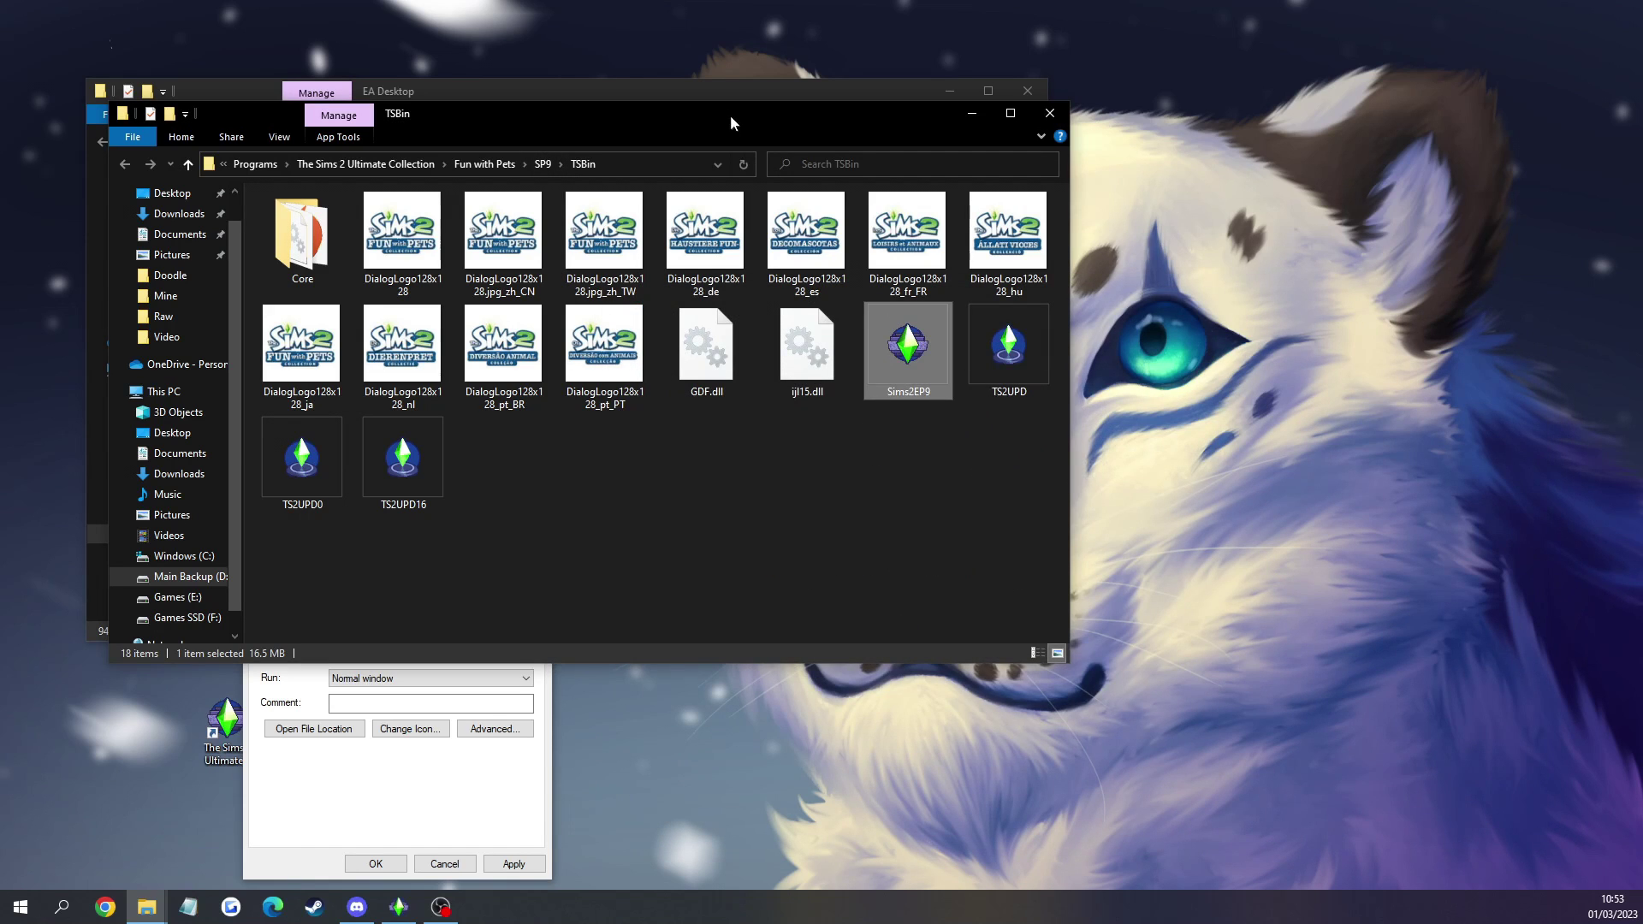
- Set Sims2EP9 to run as administrator via its Compatibility properties
drag(733, 121, 891, 211)
right_click(1078, 453)
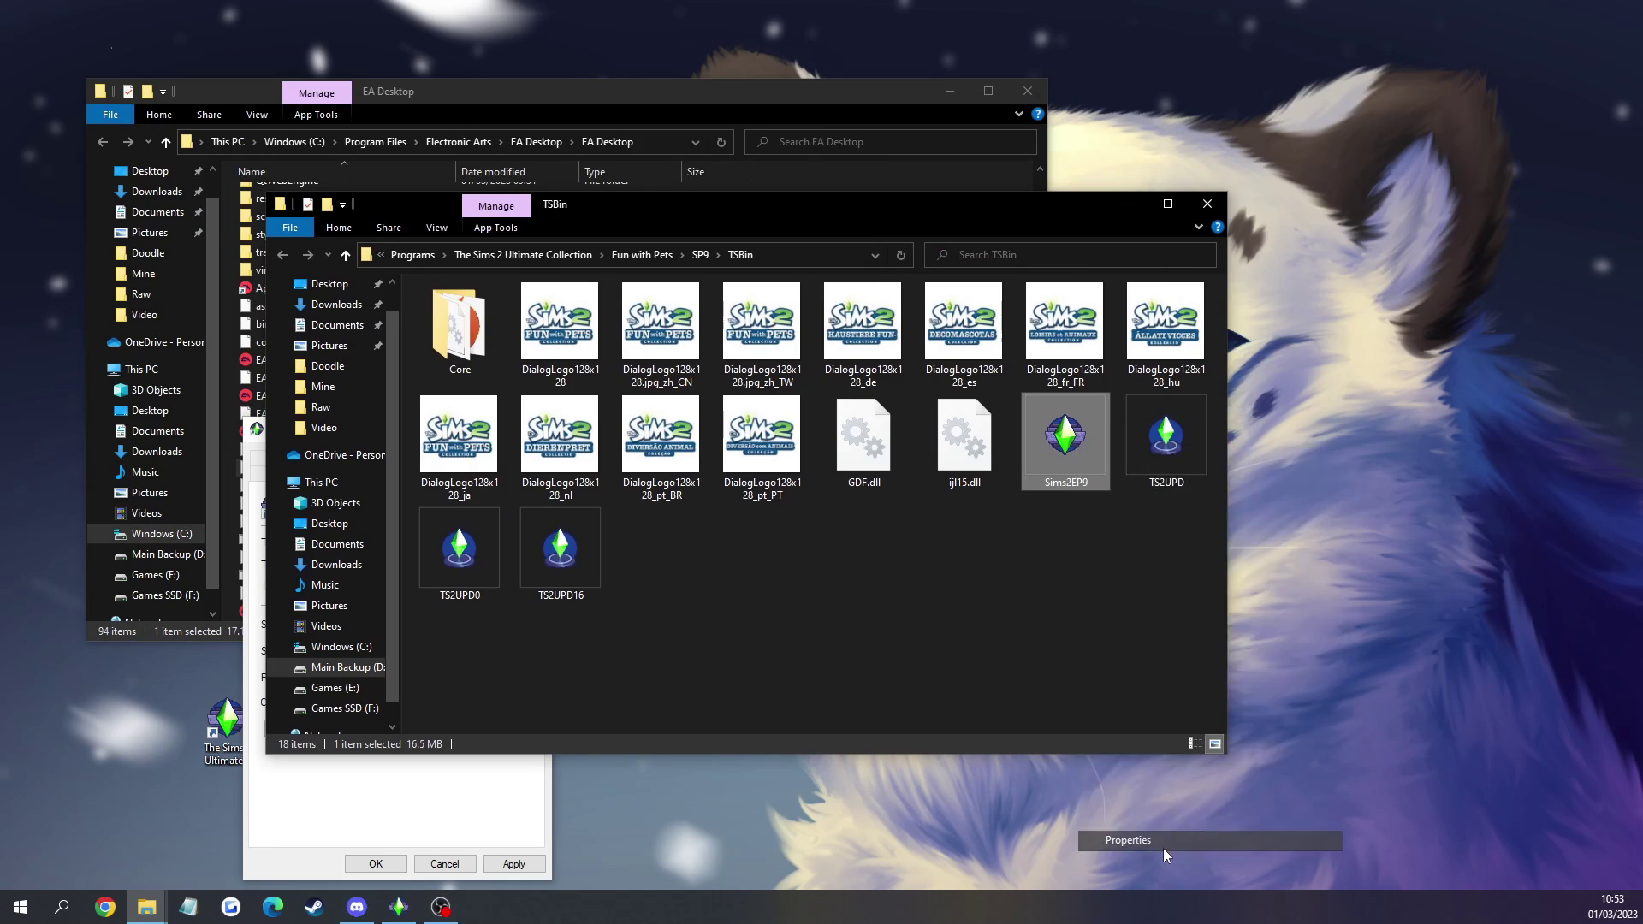
click(1128, 839)
click(1232, 475)
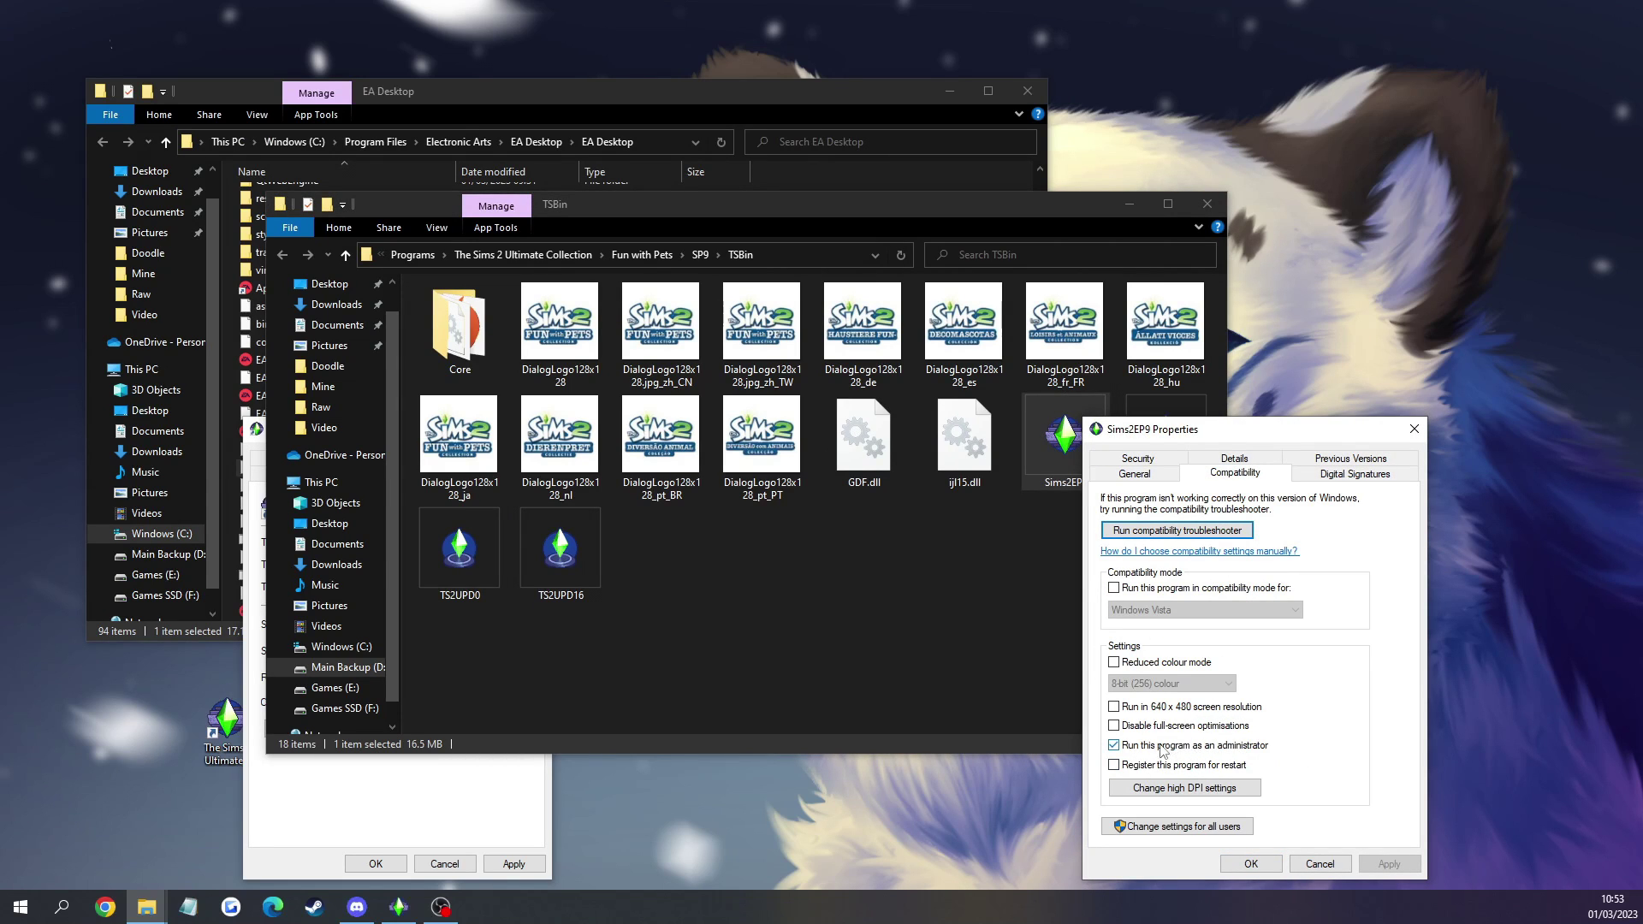
click(1276, 865)
right_click(1086, 452)
click(1012, 594)
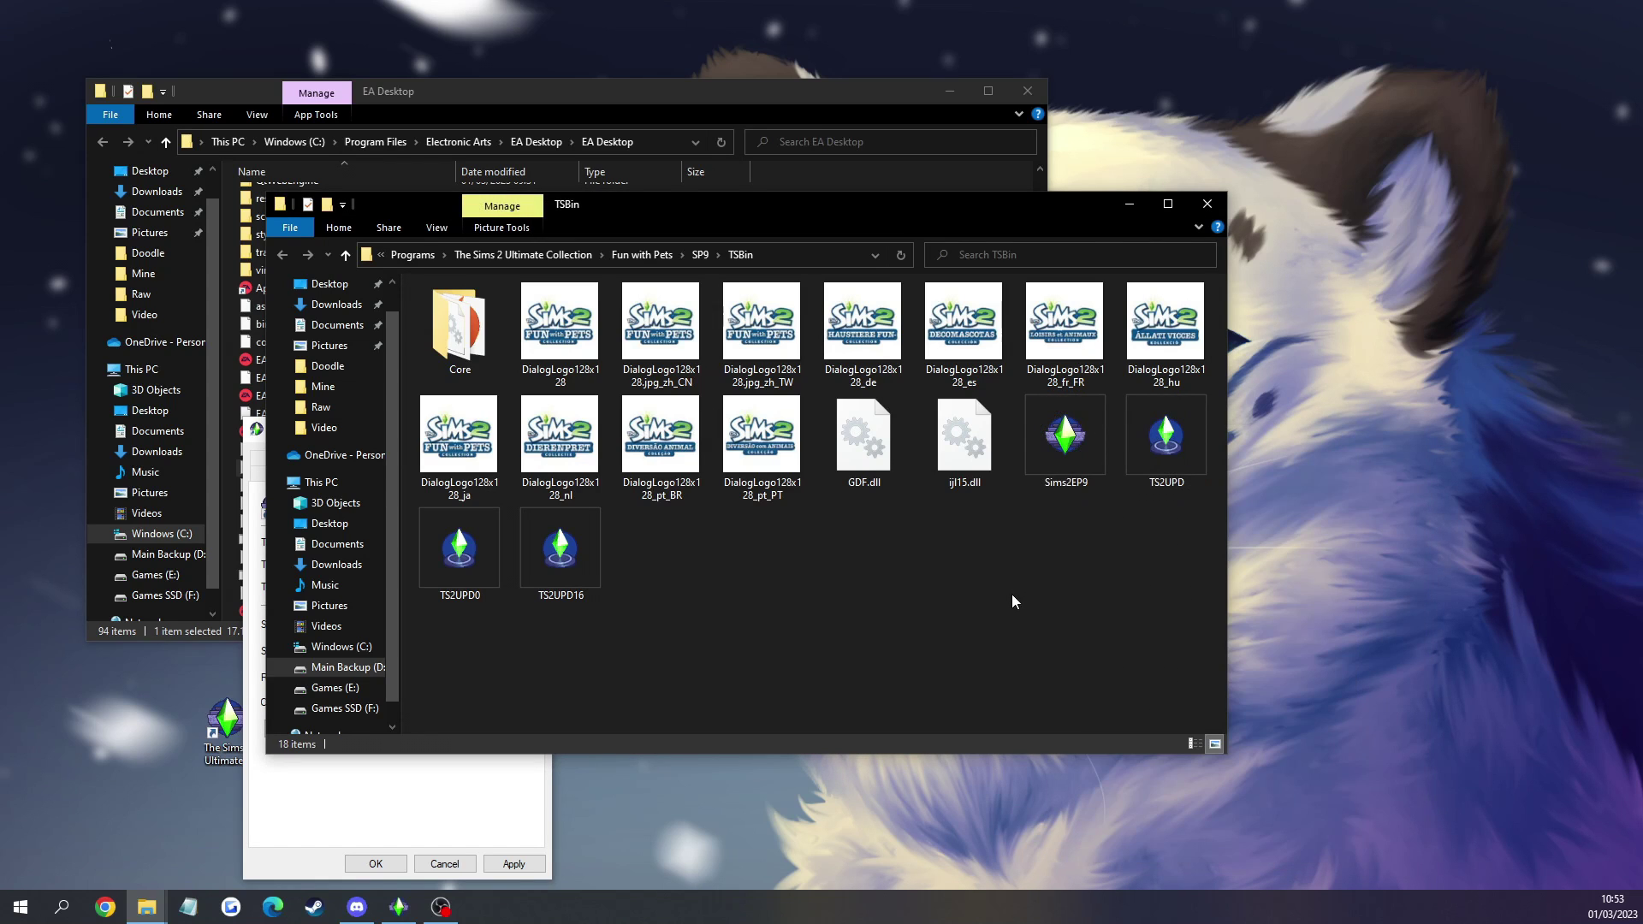
- Set the Sims 2 desktop shortcut to run as administrator, granting permission, and close TSBin
right_click(227, 746)
click(366, 738)
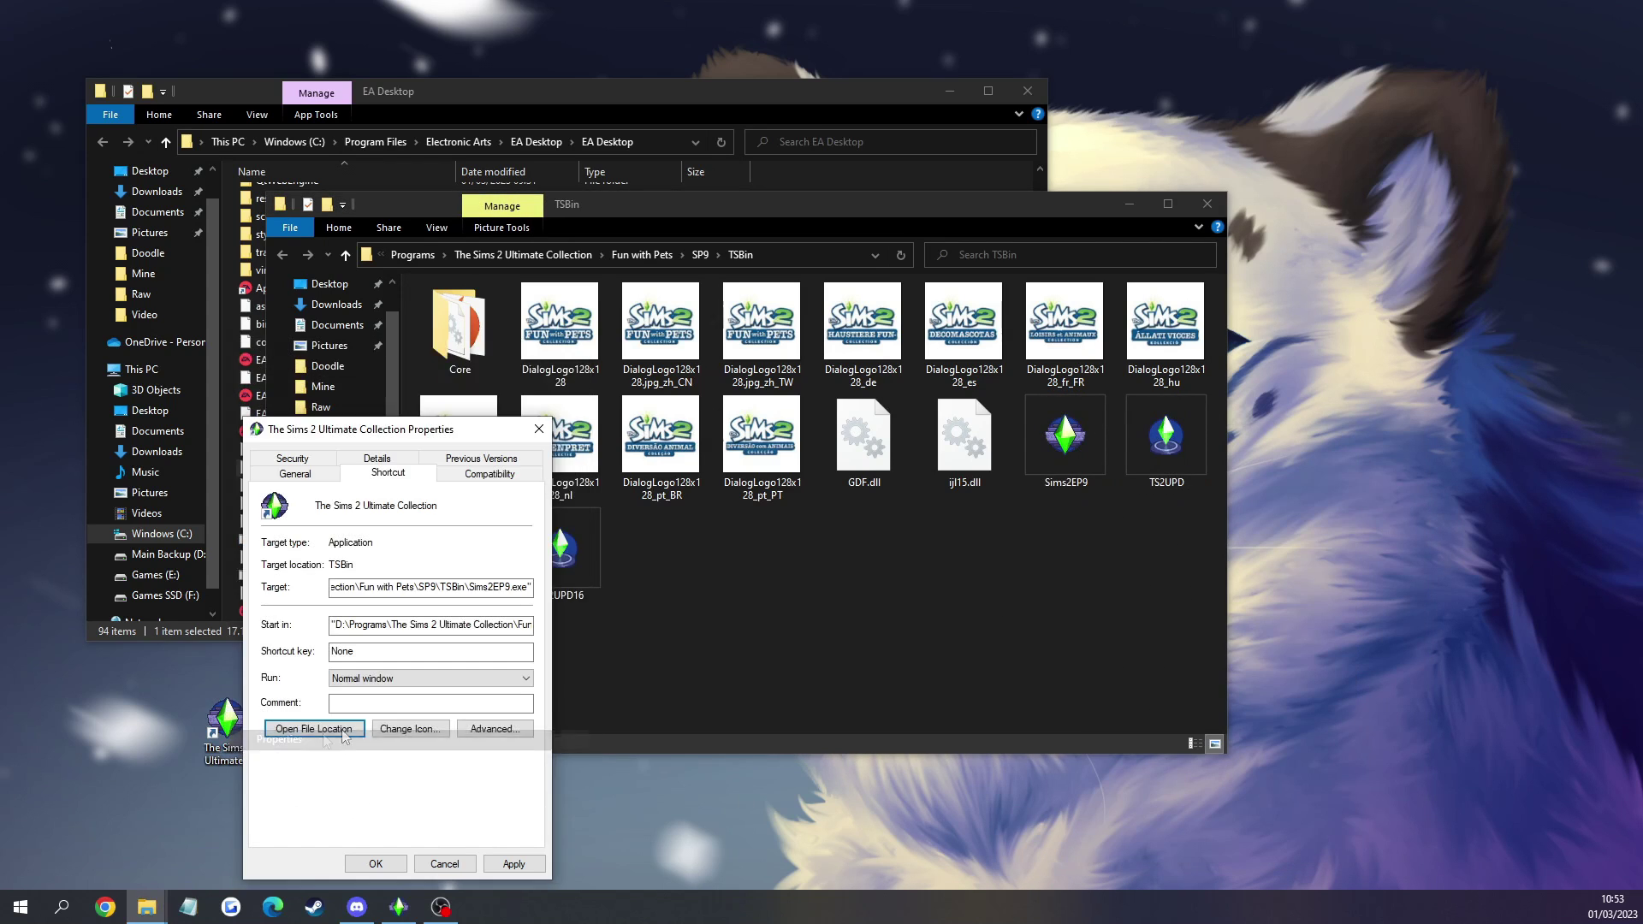
click(477, 475)
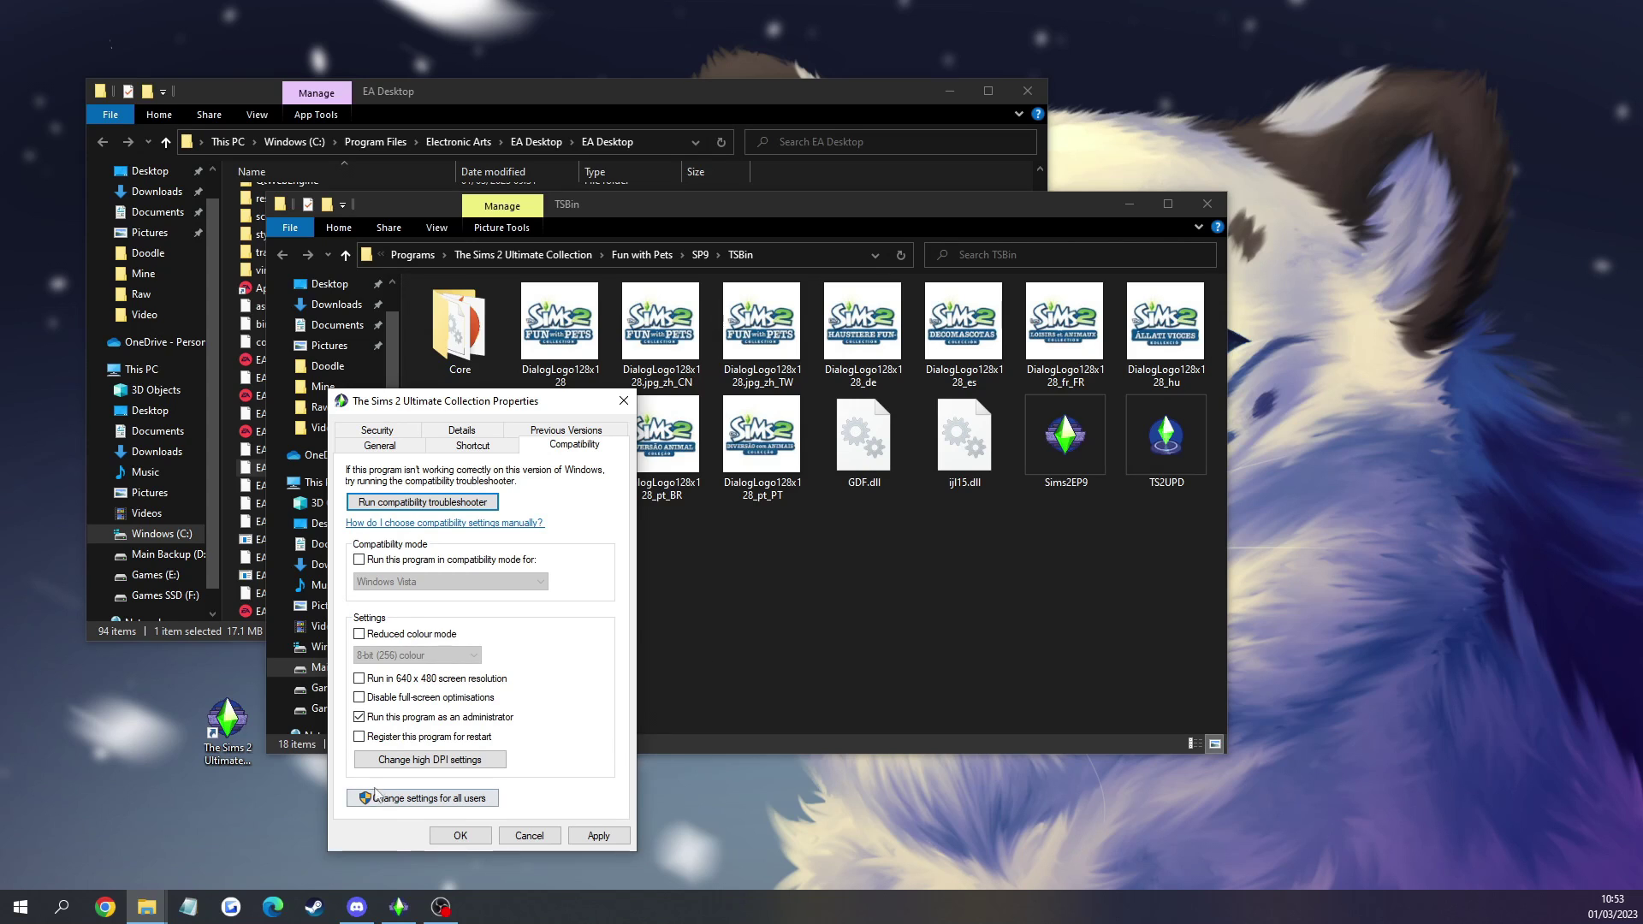
click(452, 836)
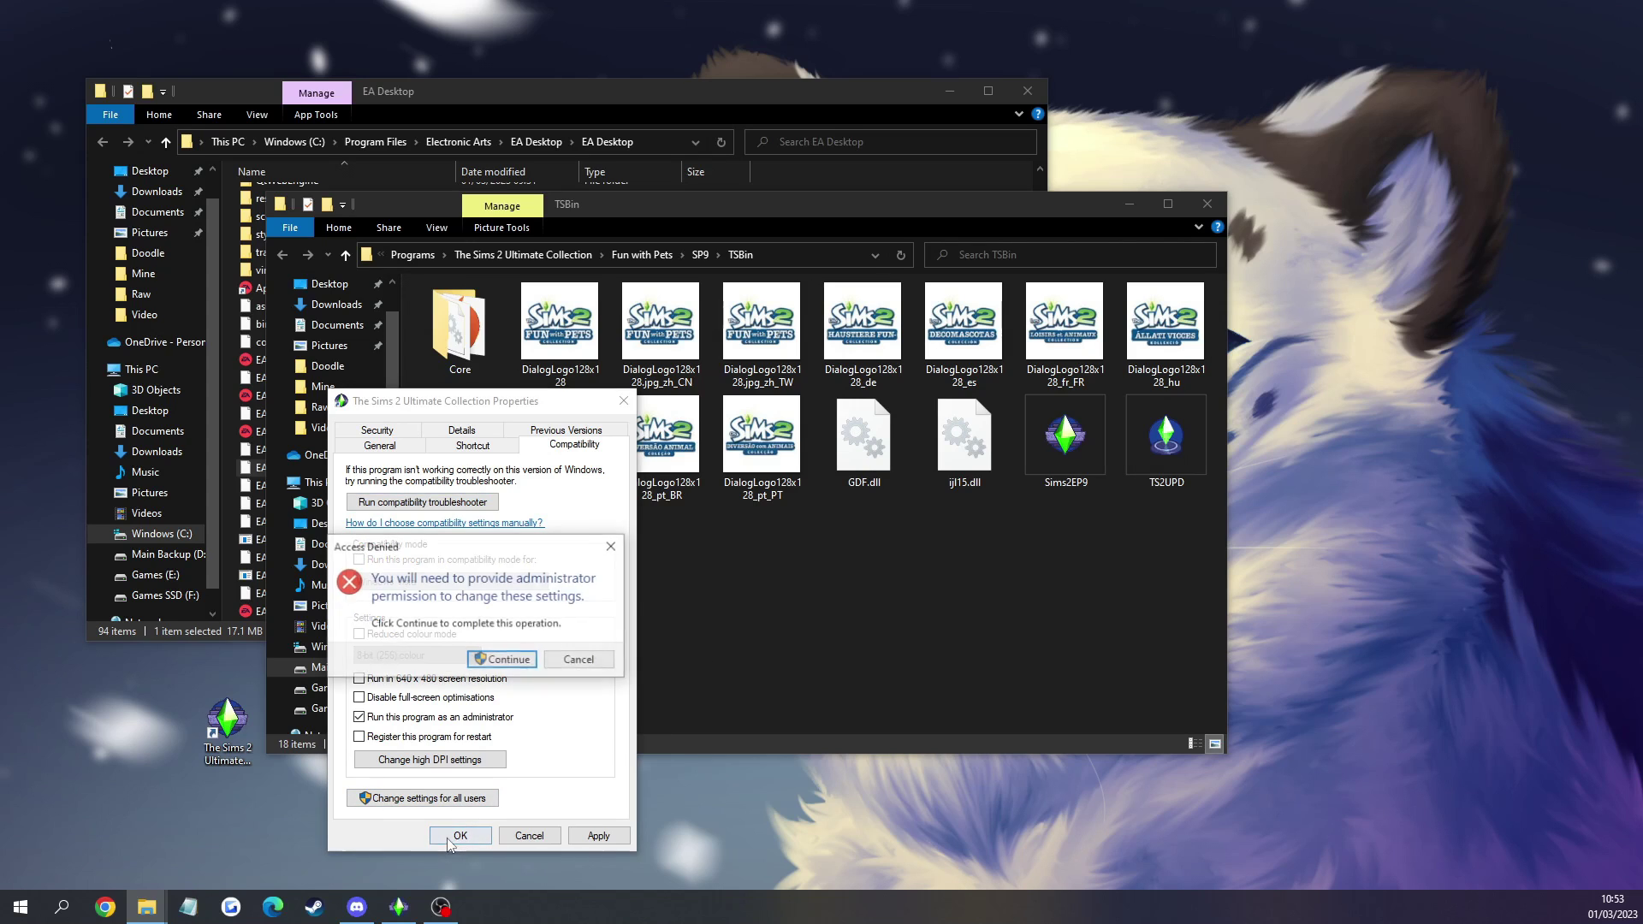
click(513, 660)
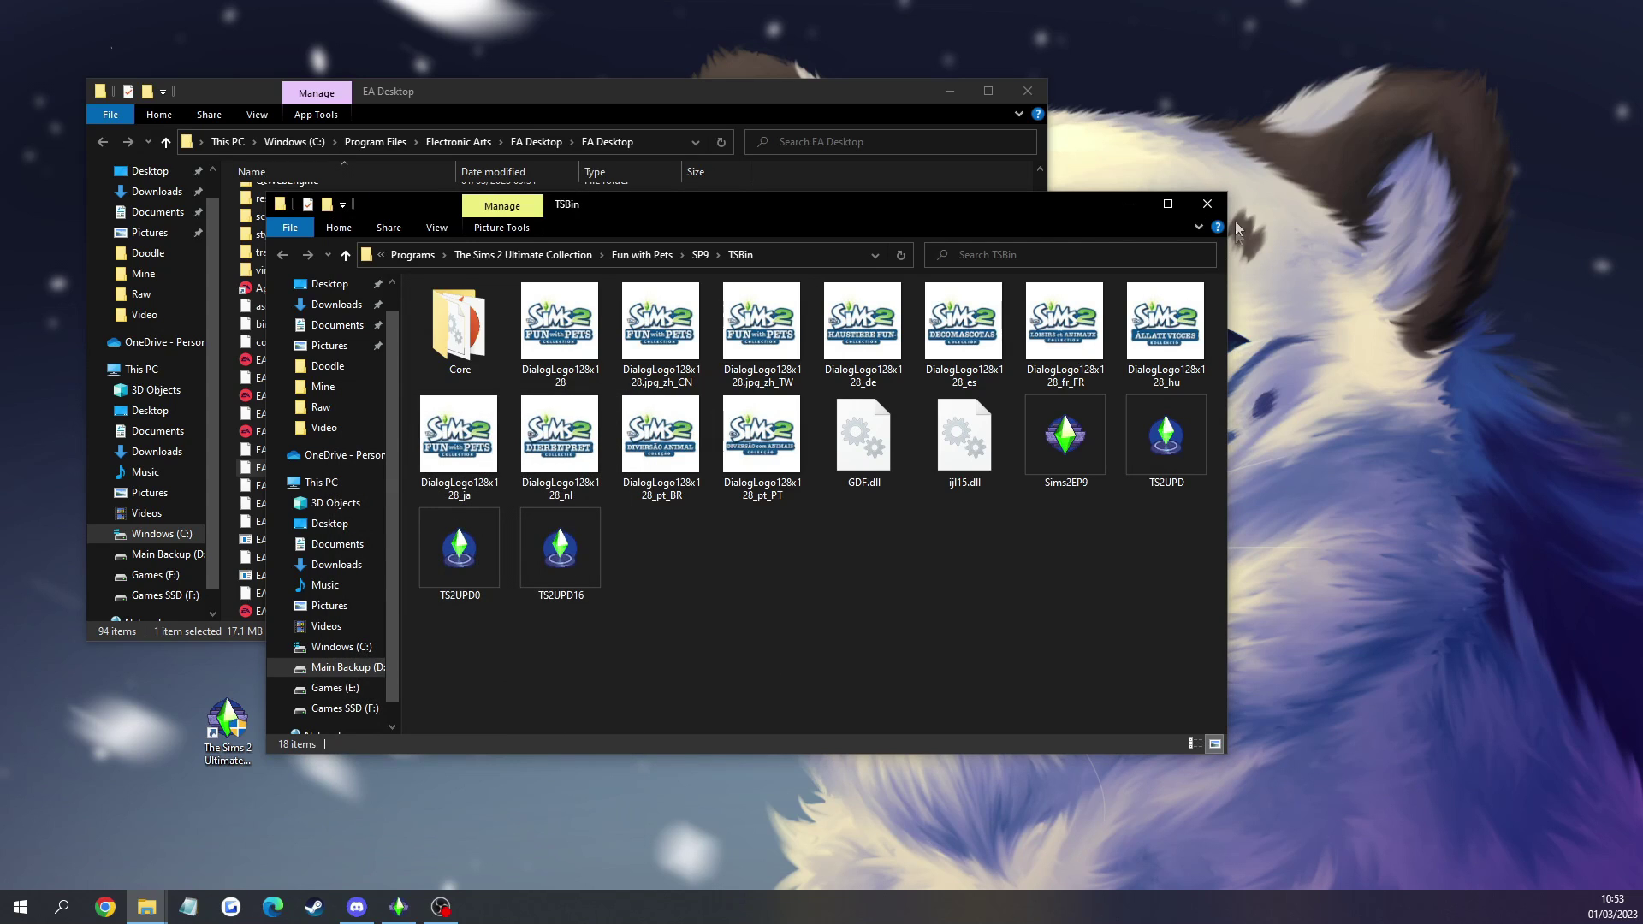
click(1207, 204)
- Close the EA Desktop folder, launch The Sims 2 Ultimate Collection, then close the EADesktop window
click(1027, 91)
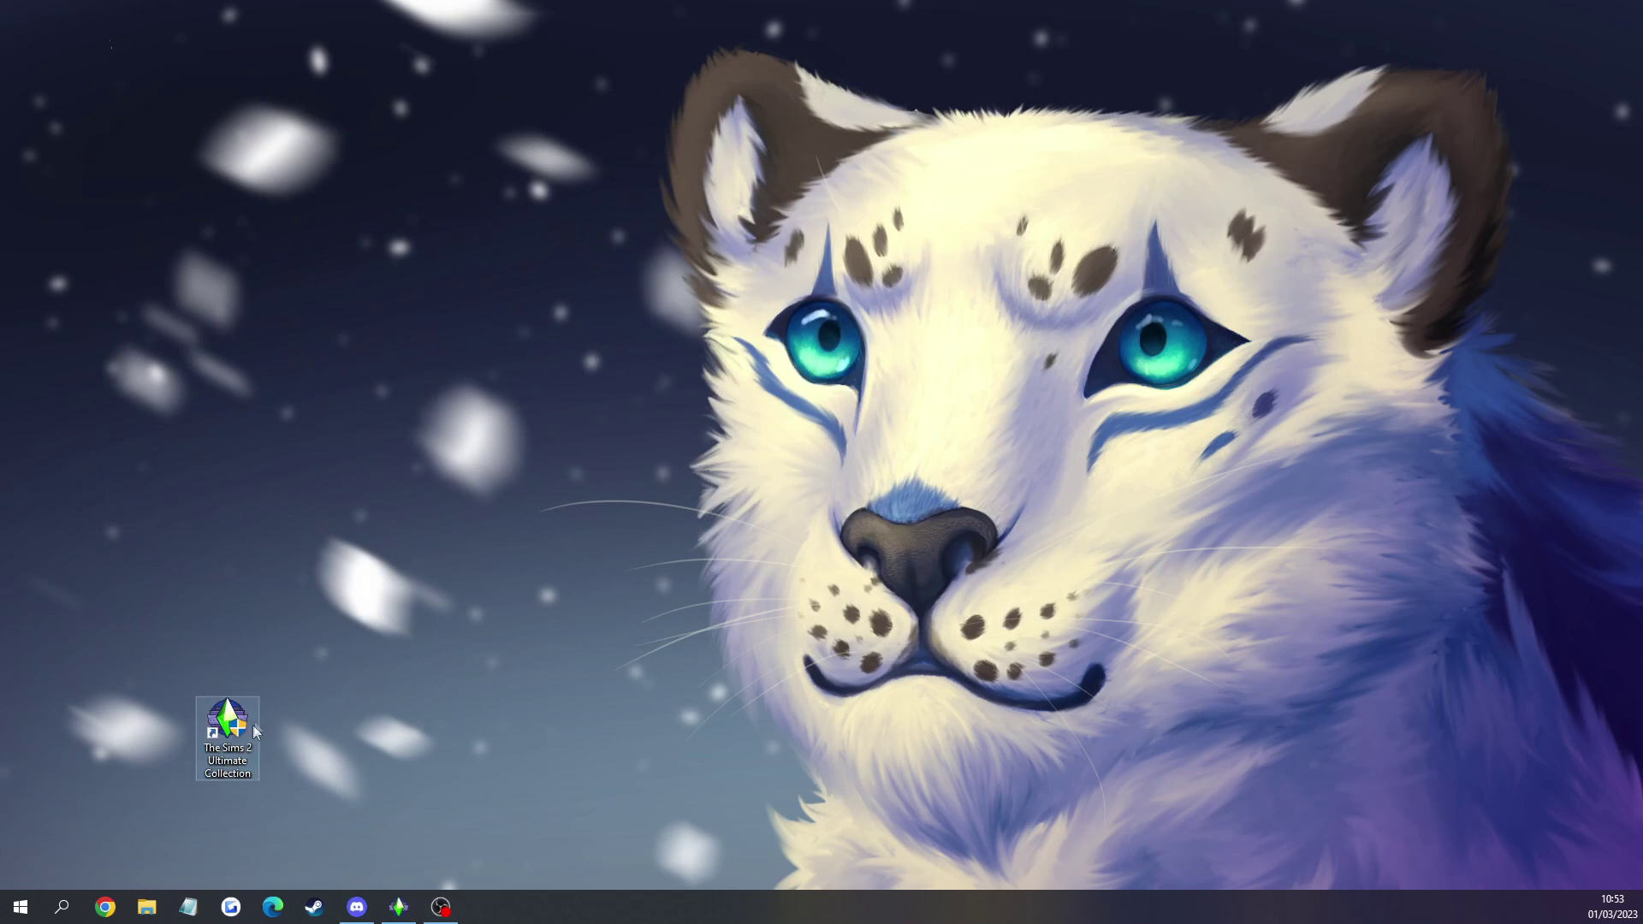
double_click(245, 733)
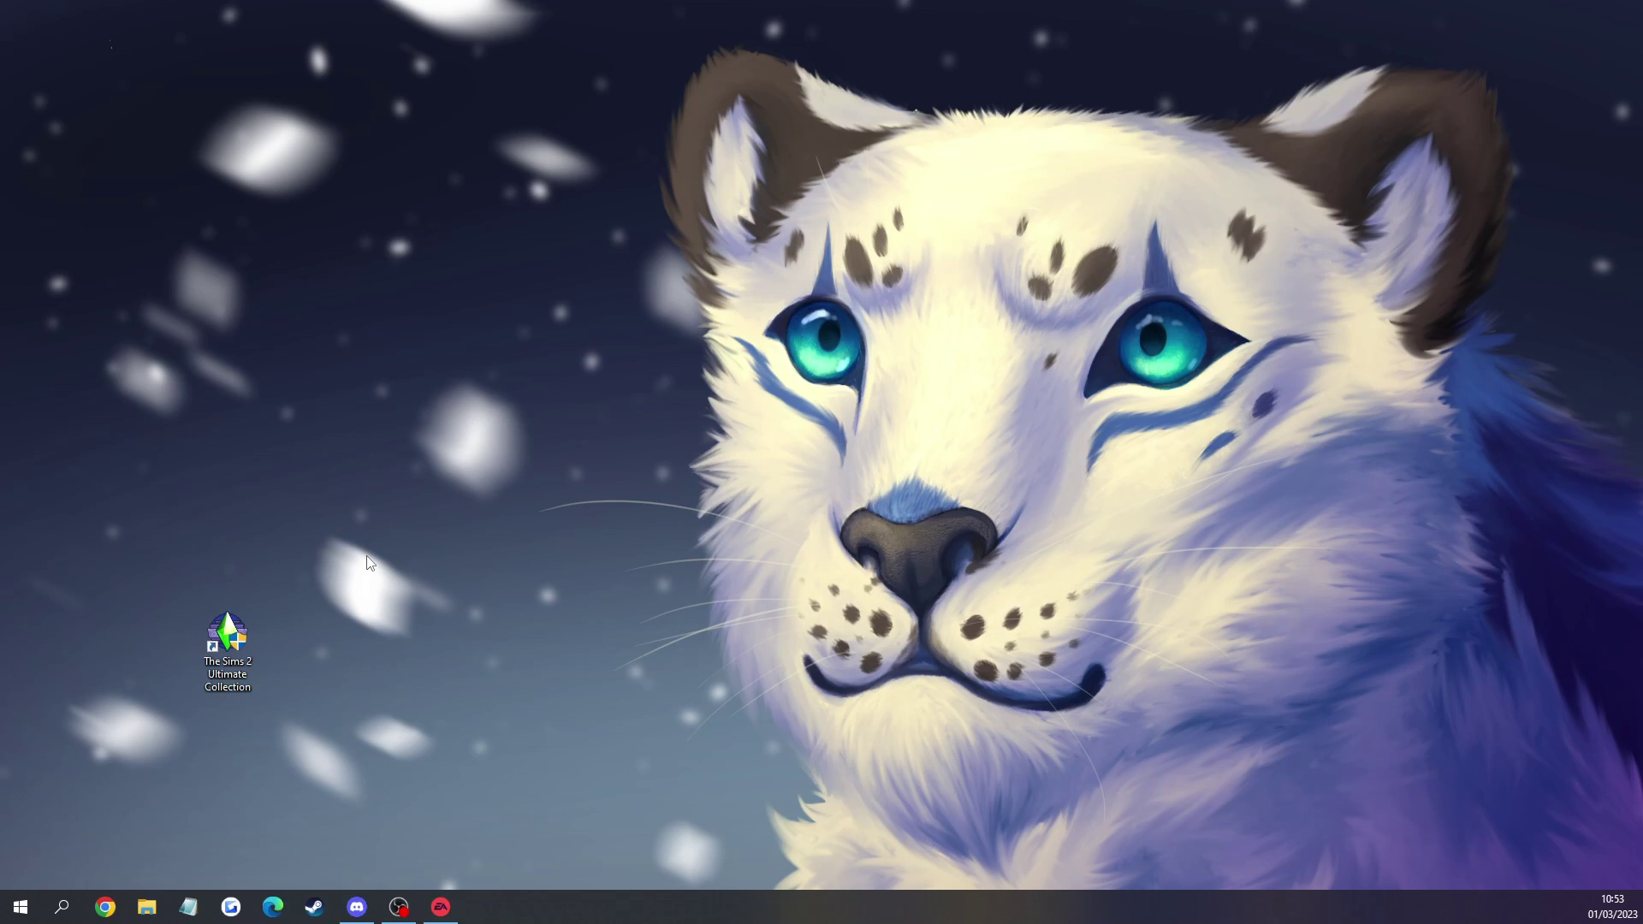
right_click(441, 907)
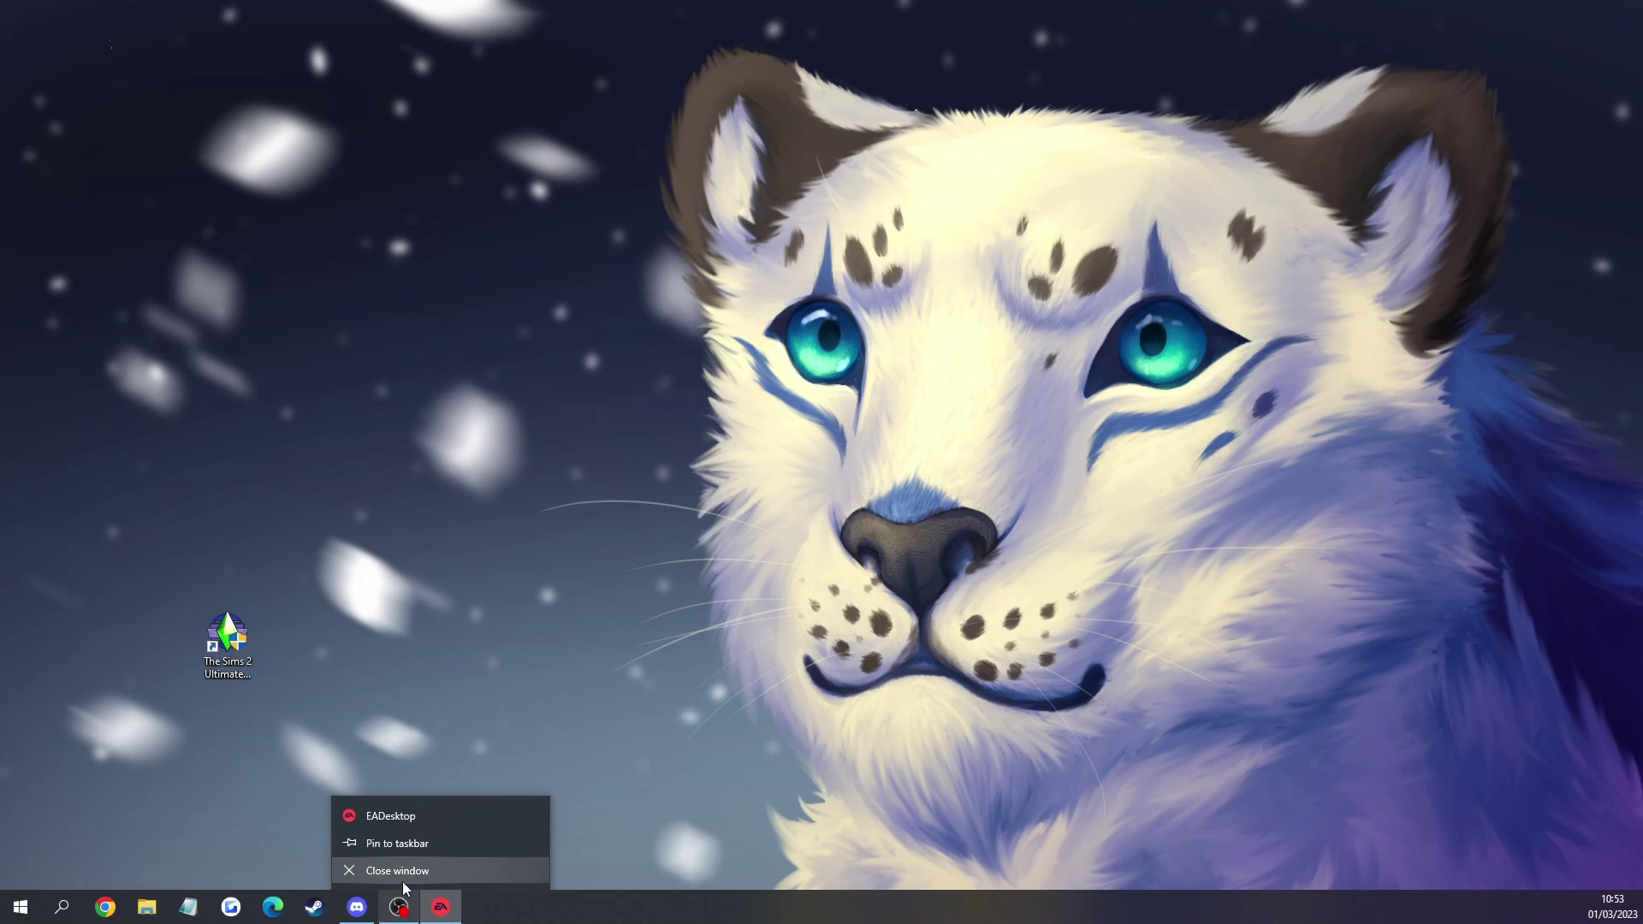
click(430, 871)
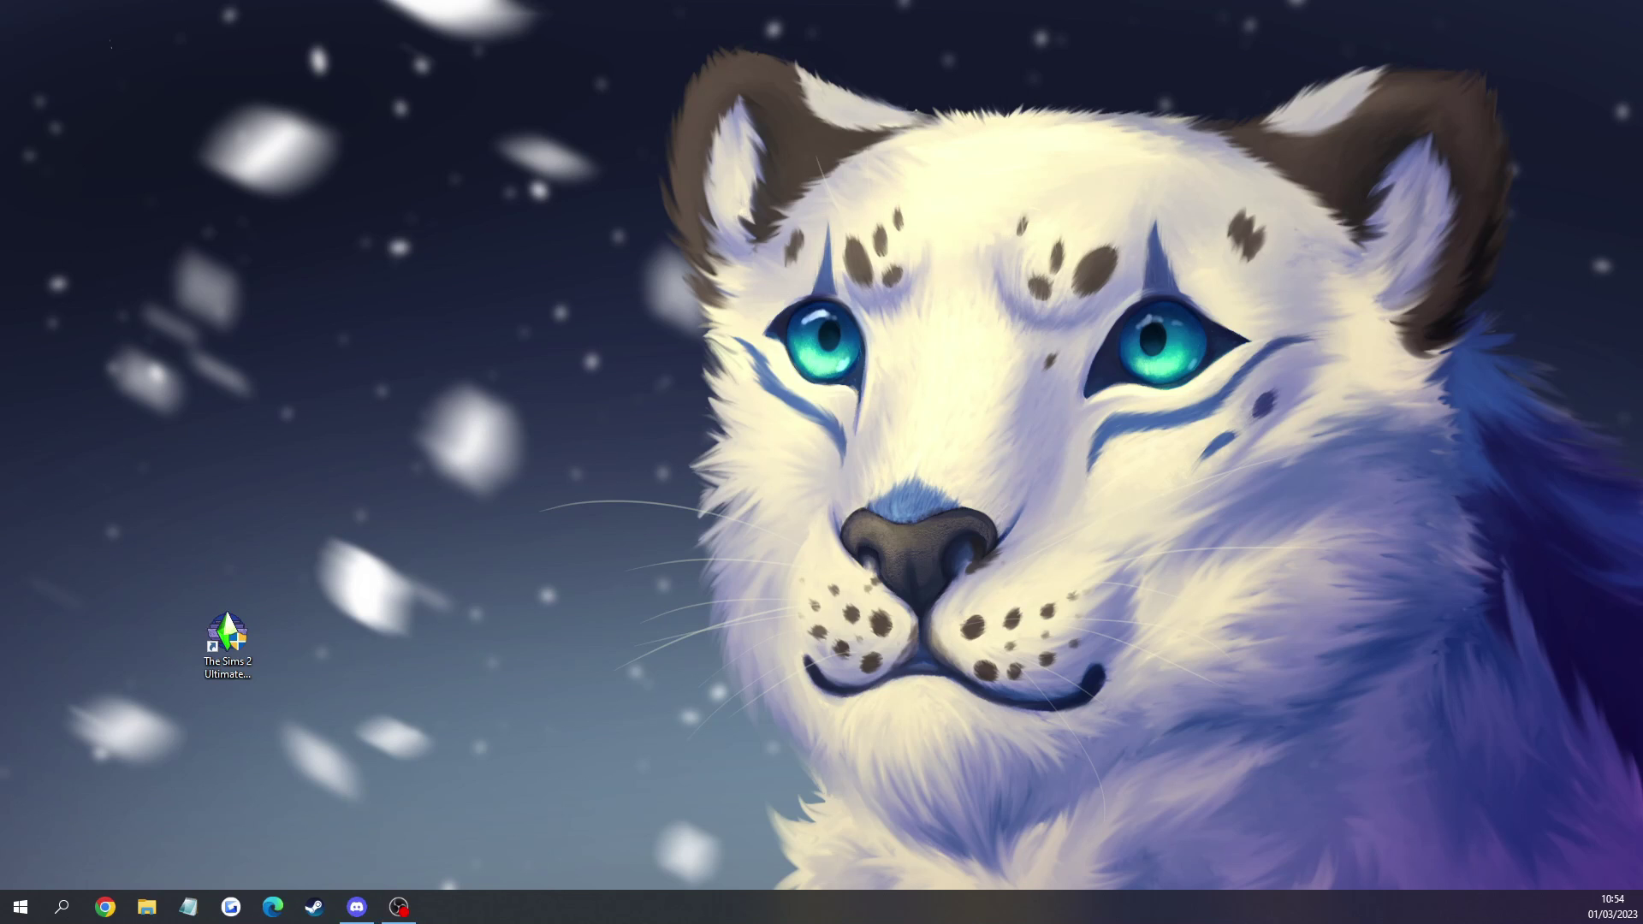